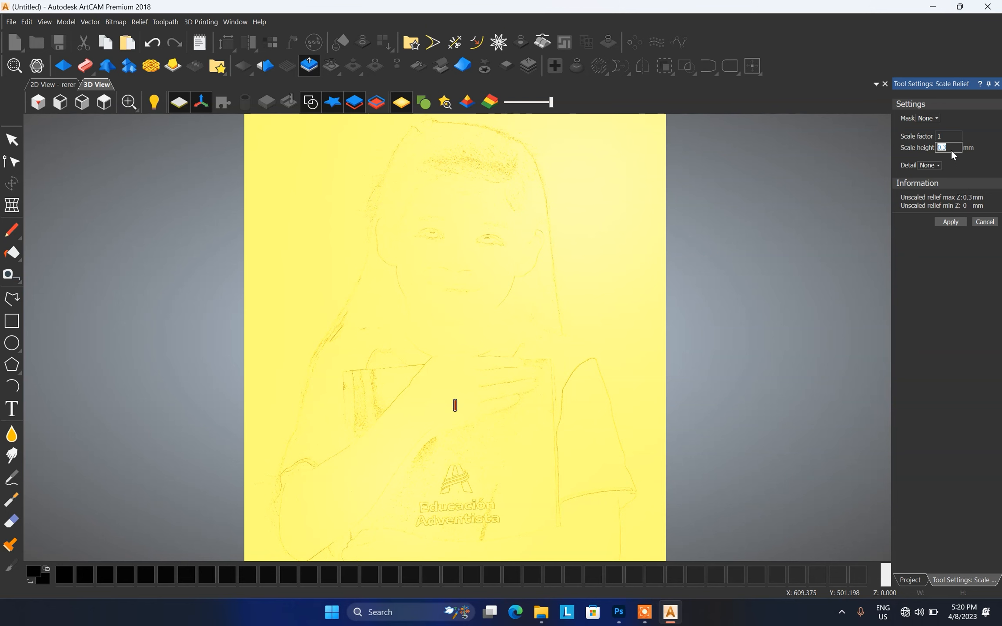
Step: Scale the relief to a height of 2 mm and close the scaling settings
{"action": "type", "text": "2"}
{"action": "left_click", "coordinate": [950, 221]}
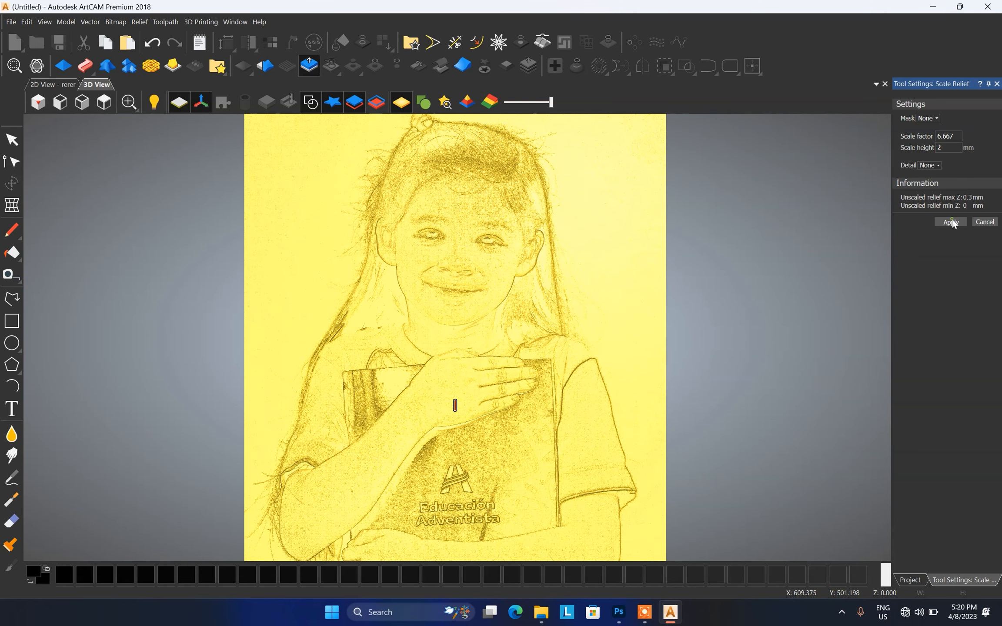
{"action": "left_click", "coordinate": [985, 223]}
Step: Examine the scaled portrait relief from an angle and up close around the face and hair
{"action": "left_click_drag", "start_coordinate": [532, 409], "coordinate": [541, 239]}
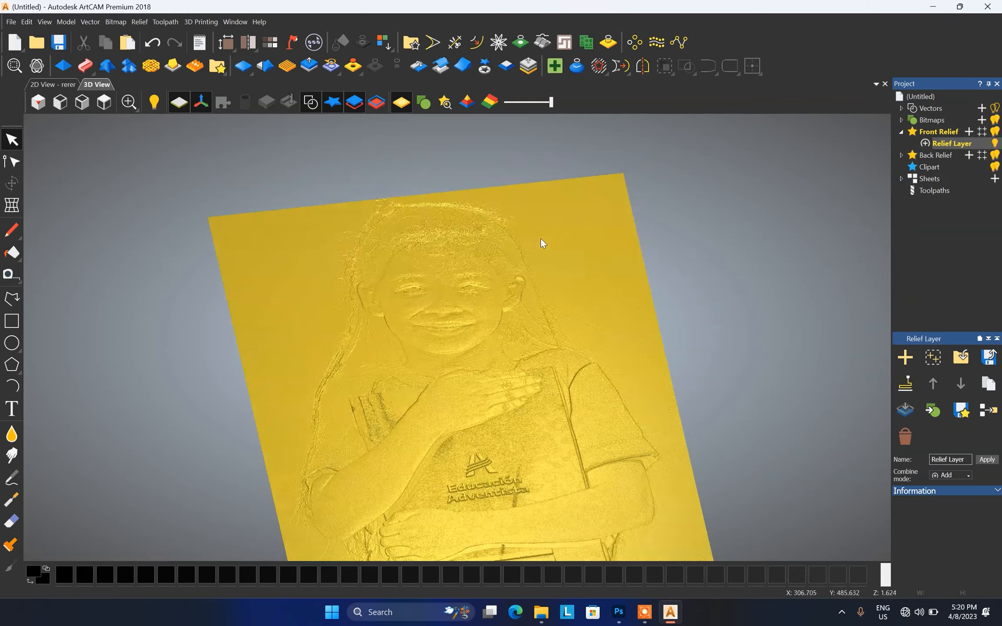
{"action": "scroll", "coordinate": [449, 311], "scroll_direction": "up", "scroll_amount": 5}
{"action": "scroll", "coordinate": [450, 312], "scroll_direction": "down", "scroll_amount": 5}
{"action": "left_click_drag", "start_coordinate": [571, 312], "coordinate": [483, 338]}
{"action": "scroll", "coordinate": [484, 339], "scroll_direction": "up", "scroll_amount": 5}
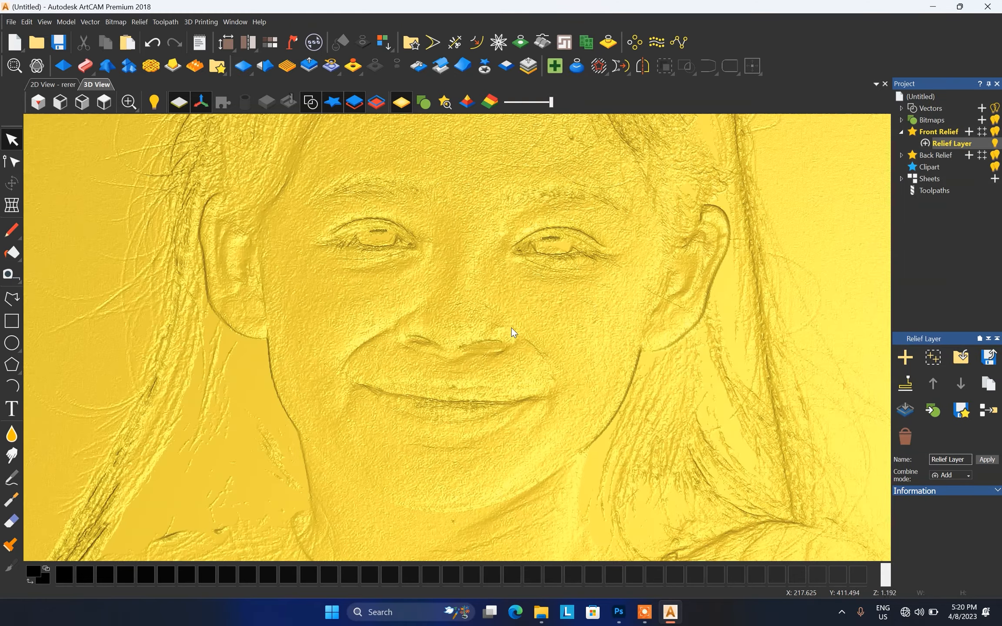
{"action": "scroll", "coordinate": [414, 283], "scroll_direction": "down", "scroll_amount": 5}
{"action": "scroll", "coordinate": [370, 229], "scroll_direction": "up", "scroll_amount": 5}
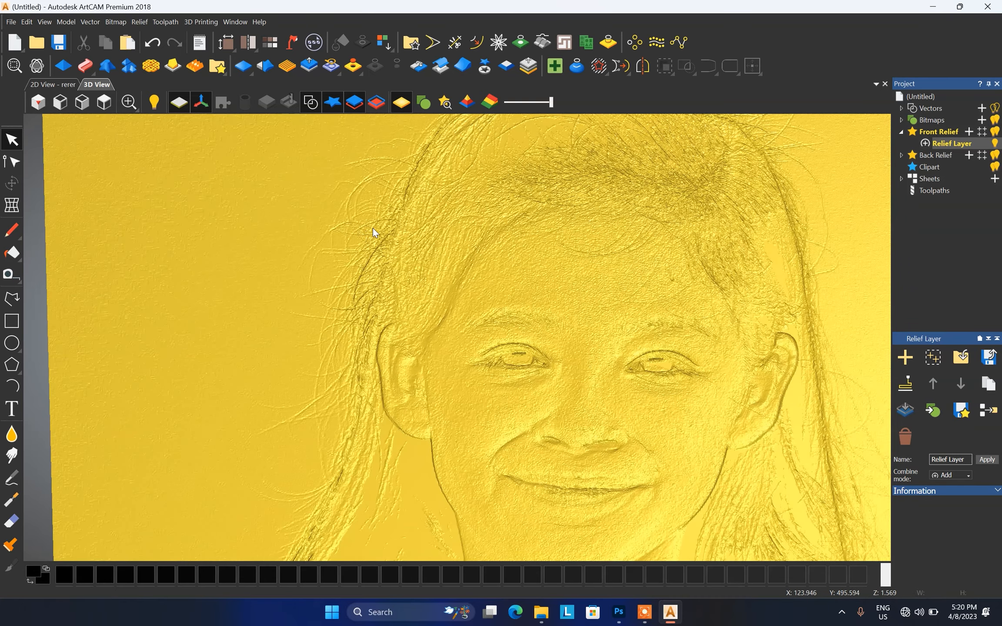
Step: Smooth the whole relief layer at 30% strength and close the smoothing settings
{"action": "left_click", "coordinate": [265, 68]}
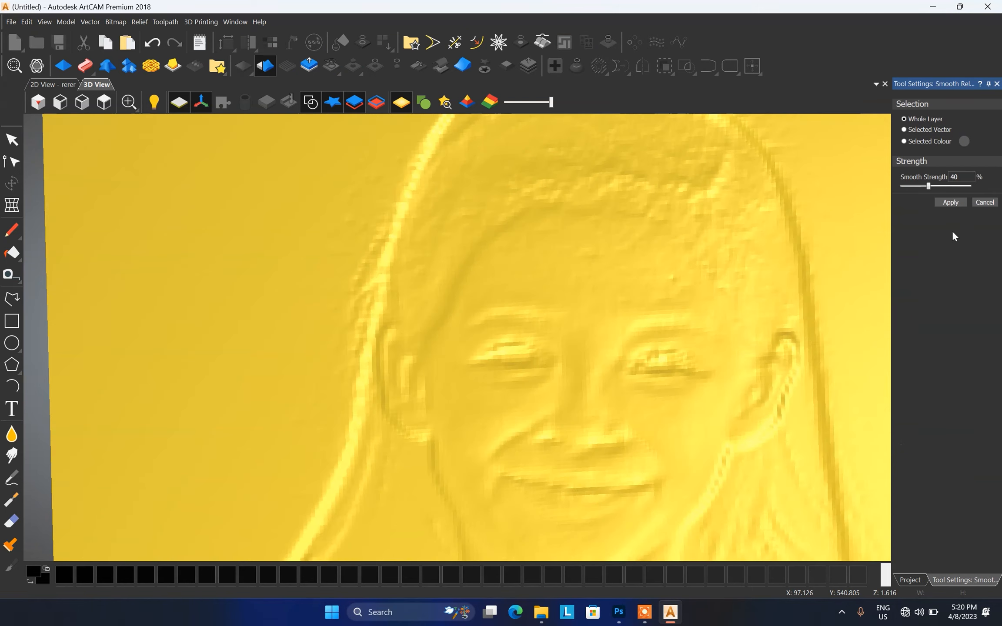
{"action": "left_click", "coordinate": [961, 176]}
{"action": "left_click_drag", "start_coordinate": [964, 176], "coordinate": [944, 178]}
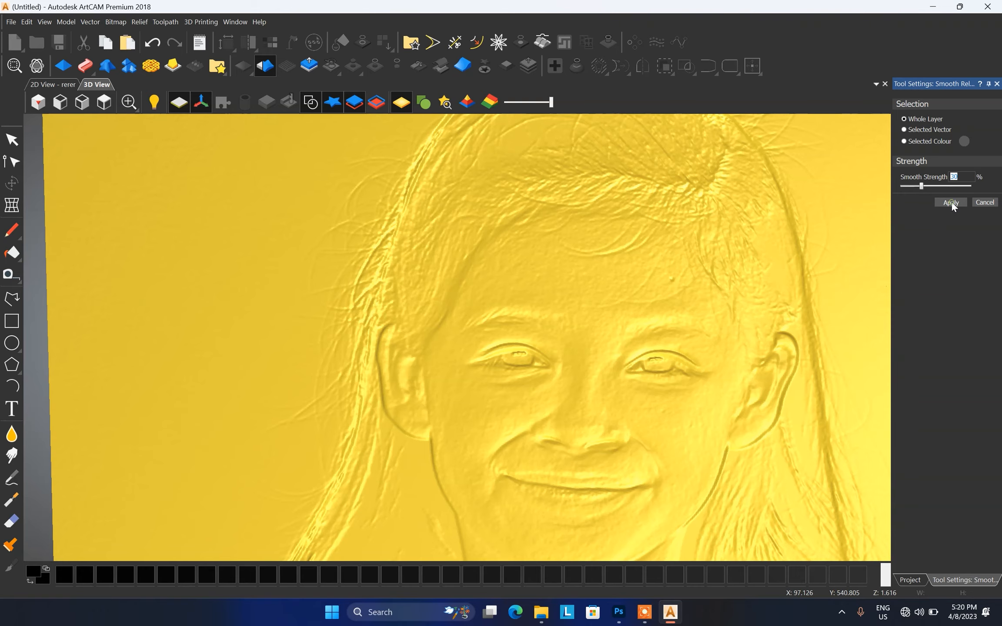
{"action": "left_click", "coordinate": [951, 202]}
{"action": "scroll", "coordinate": [555, 346], "scroll_direction": "up", "scroll_amount": 3}
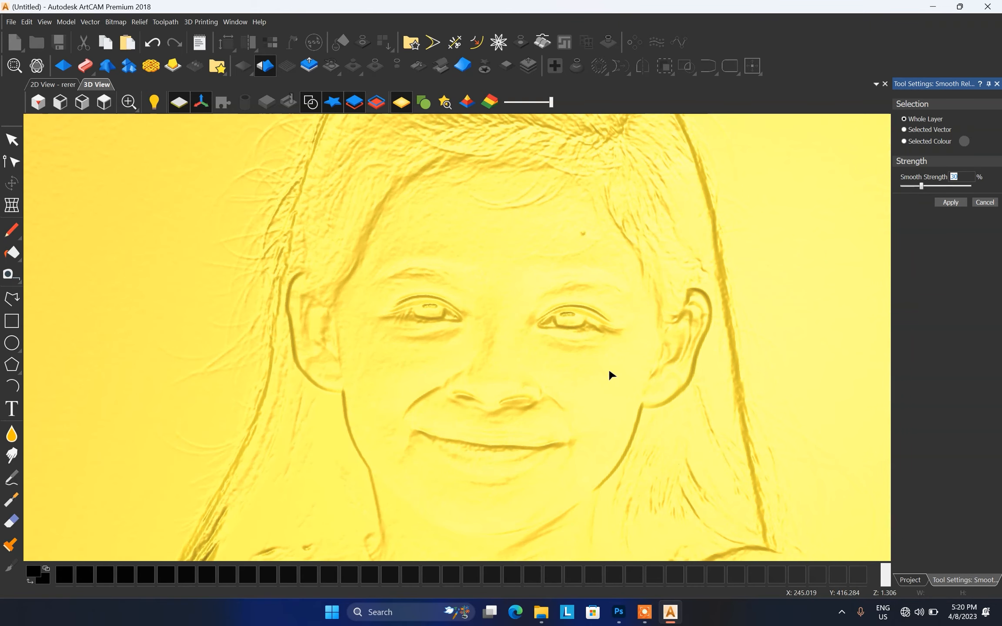
{"action": "left_click", "coordinate": [104, 102]}
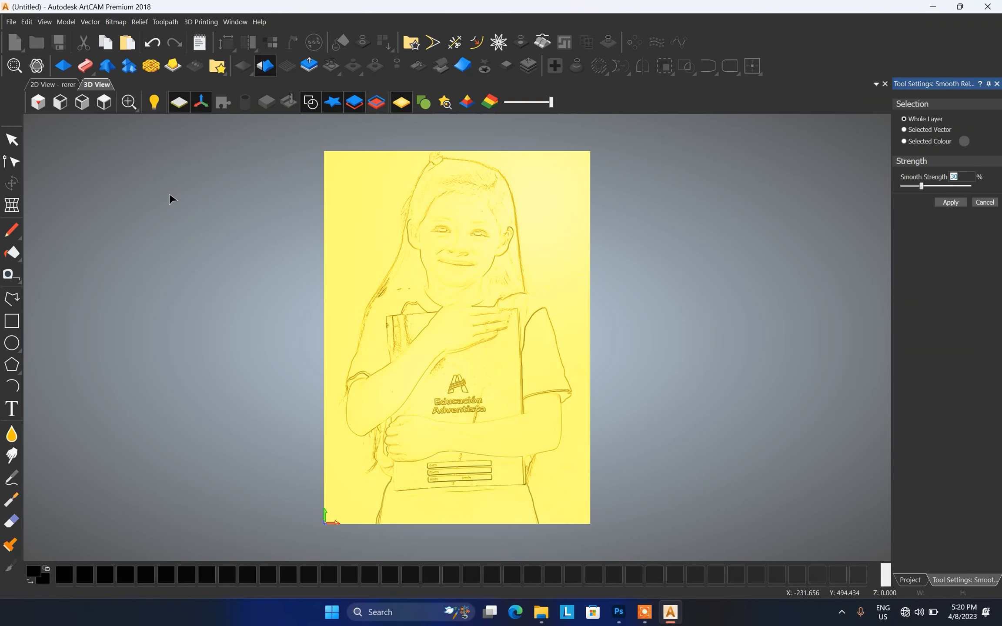
{"action": "scroll", "coordinate": [498, 239], "scroll_direction": "up", "scroll_amount": 2}
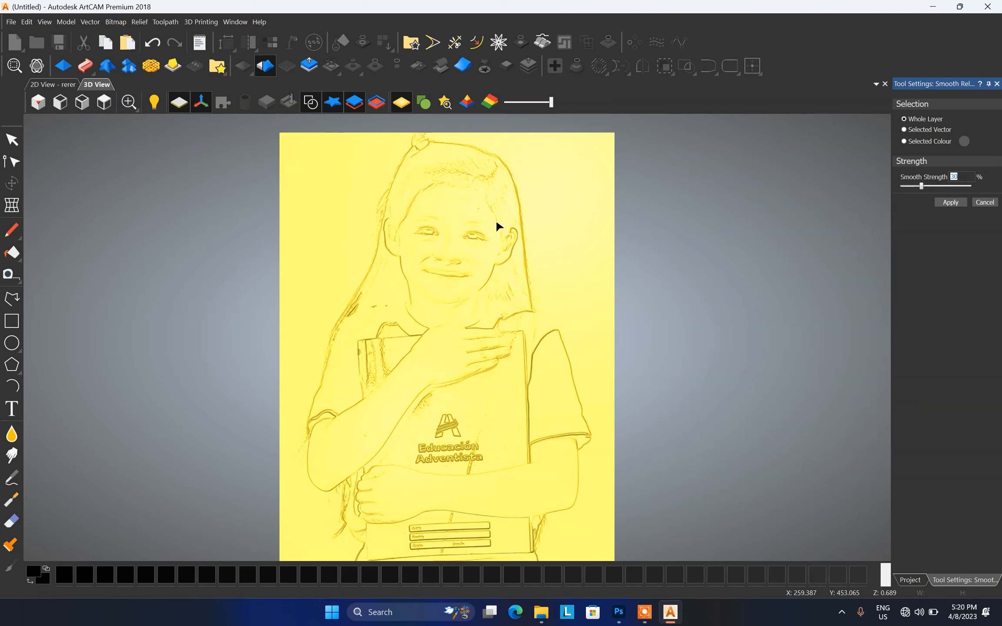
{"action": "left_click", "coordinate": [987, 203]}
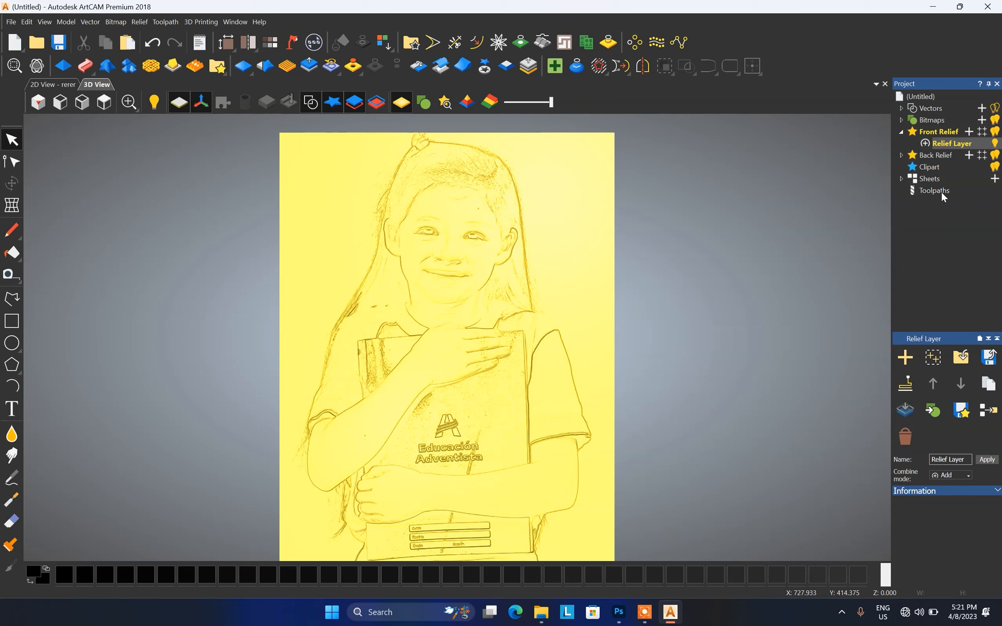
Step: Start a Machine Relief 3D toolpath for the portrait relief
{"action": "left_click", "coordinate": [940, 189]}
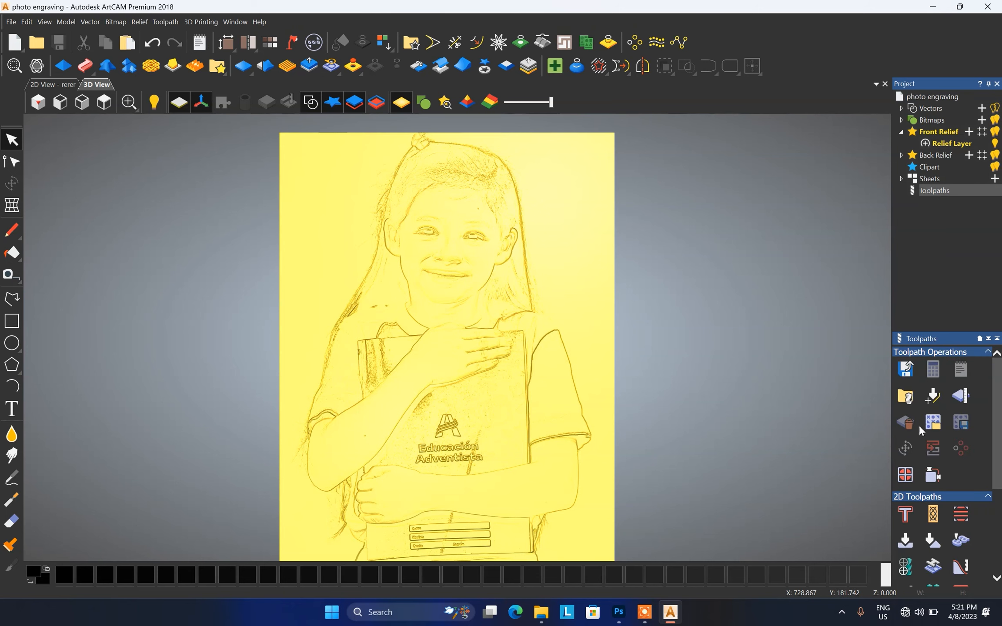
{"action": "scroll", "coordinate": [942, 518], "scroll_direction": "down", "scroll_amount": 5}
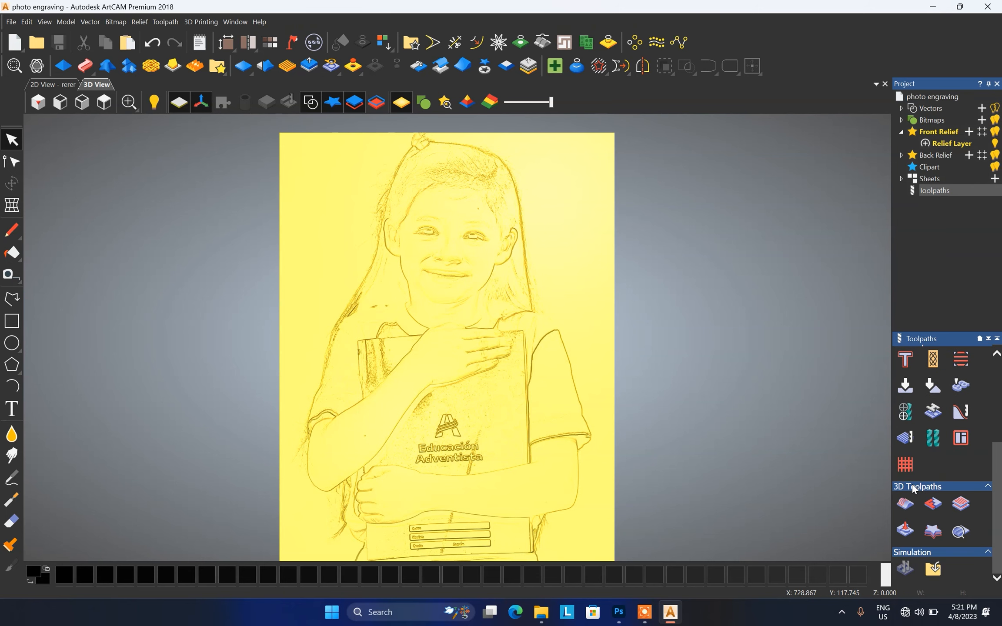
{"action": "left_click", "coordinate": [909, 509]}
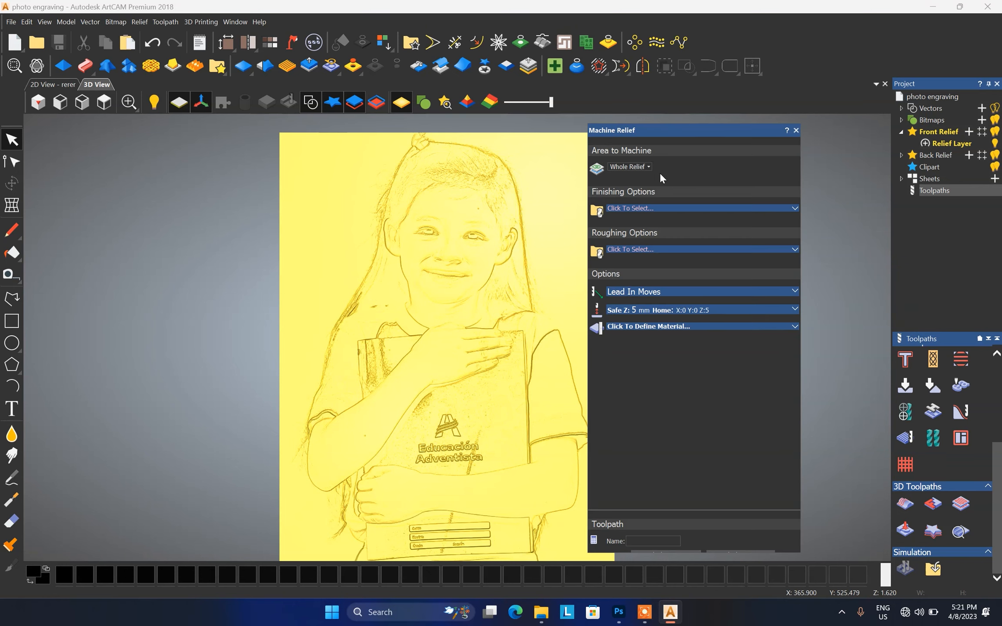
{"action": "scroll", "coordinate": [329, 167], "scroll_direction": "down", "scroll_amount": 3}
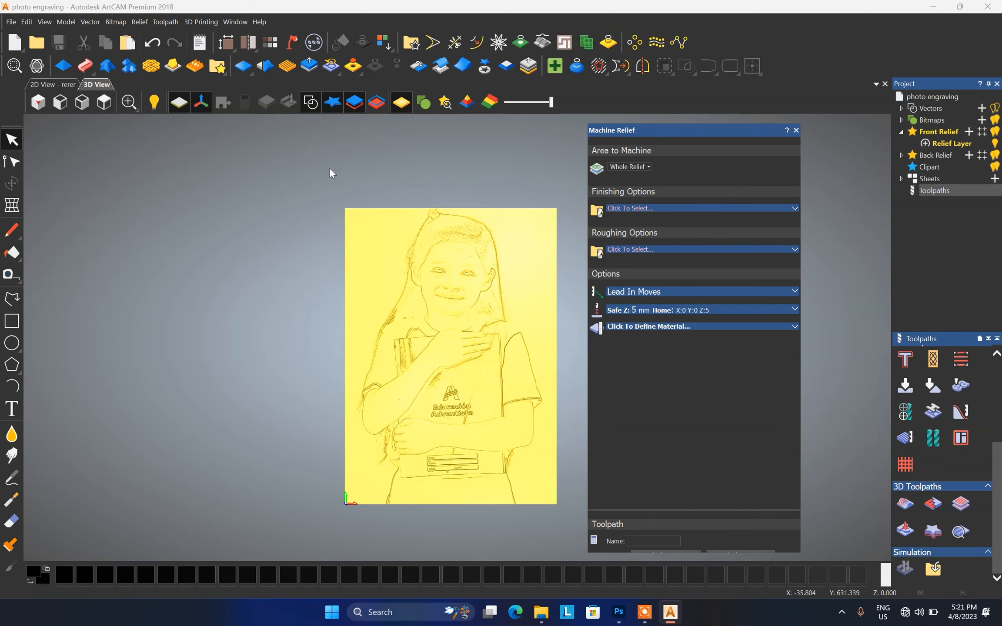
{"action": "scroll", "coordinate": [505, 452], "scroll_direction": "up", "scroll_amount": 3}
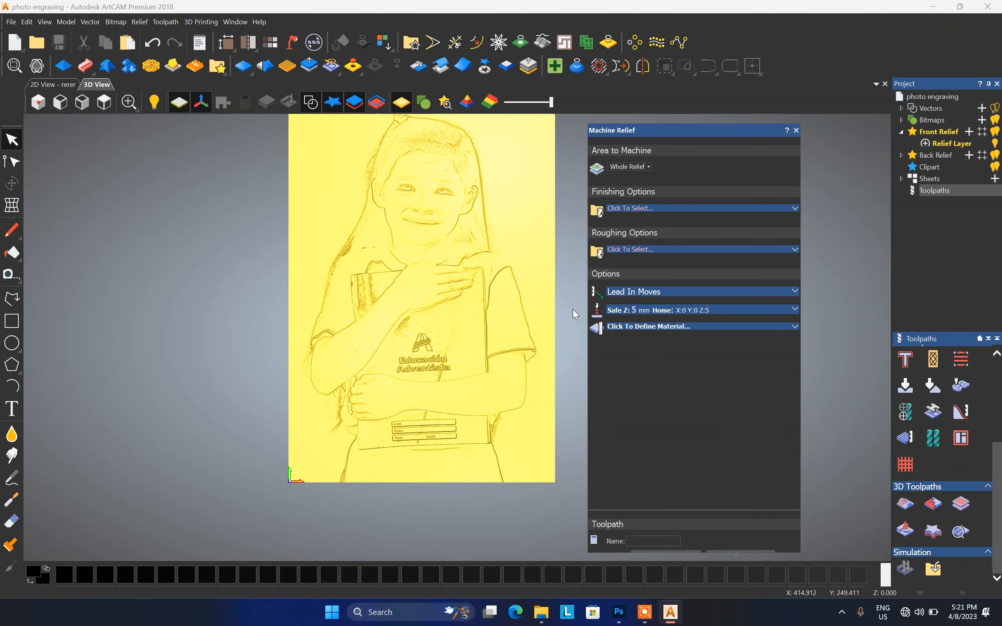
Step: Duplicate the V-Bit 32 mm 90 degree tool in the V-Carving group of the finishing tool database
{"action": "left_click", "coordinate": [622, 208]}
{"action": "left_click", "coordinate": [698, 178]}
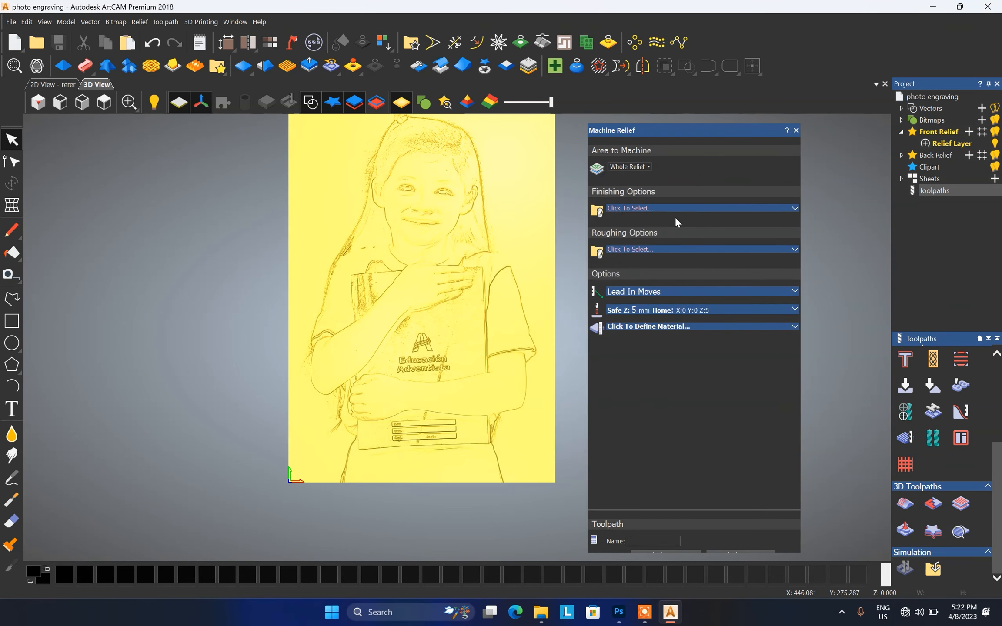
{"action": "left_click", "coordinate": [645, 206]}
{"action": "scroll", "coordinate": [401, 346], "scroll_direction": "down", "scroll_amount": 7}
{"action": "scroll", "coordinate": [401, 346], "scroll_direction": "up", "scroll_amount": 3}
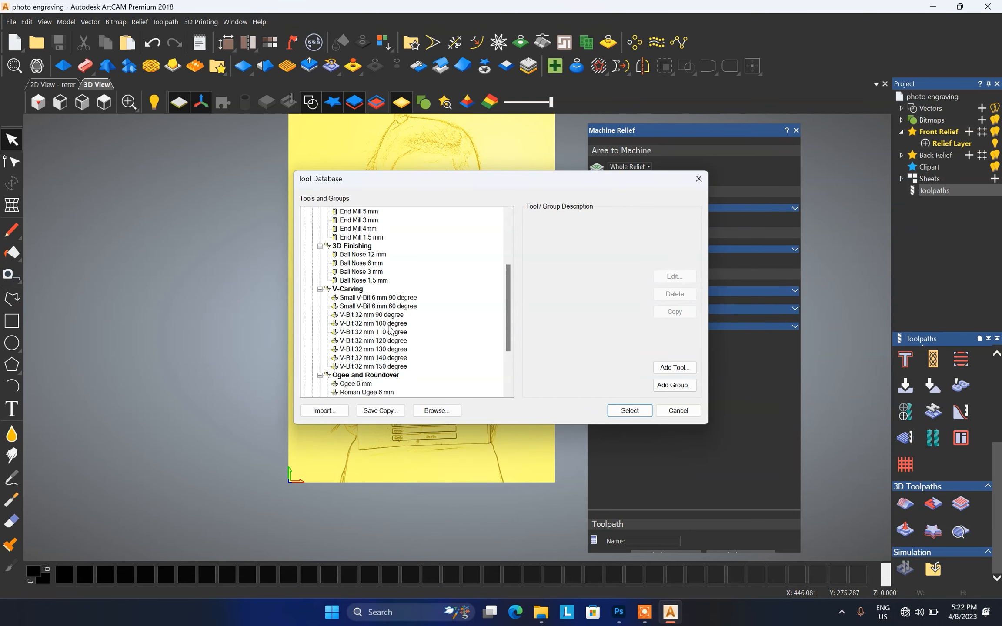
{"action": "scroll", "coordinate": [364, 348], "scroll_direction": "down", "scroll_amount": 1}
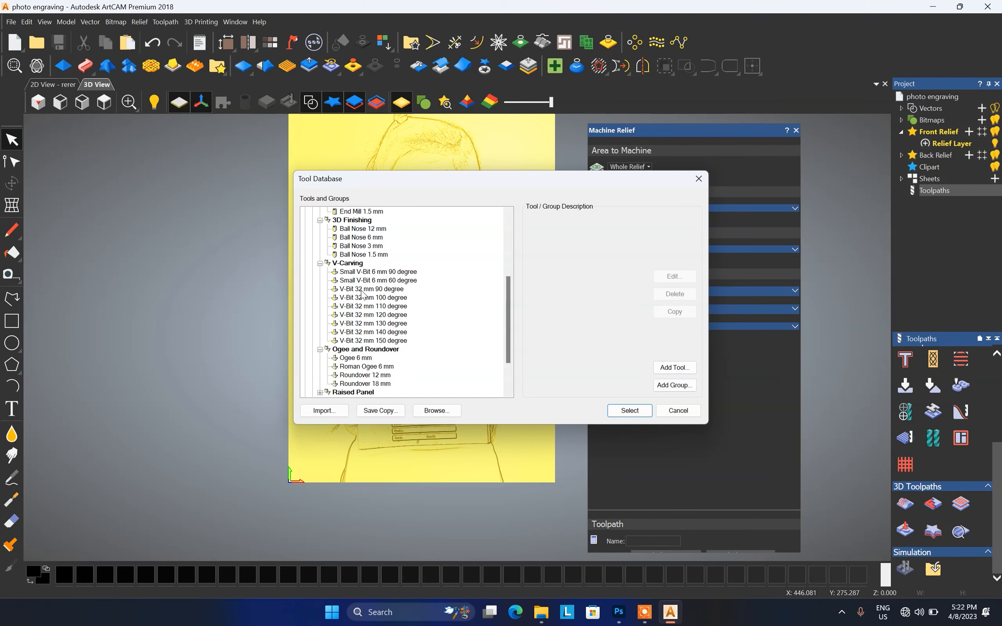
{"action": "left_click", "coordinate": [379, 289]}
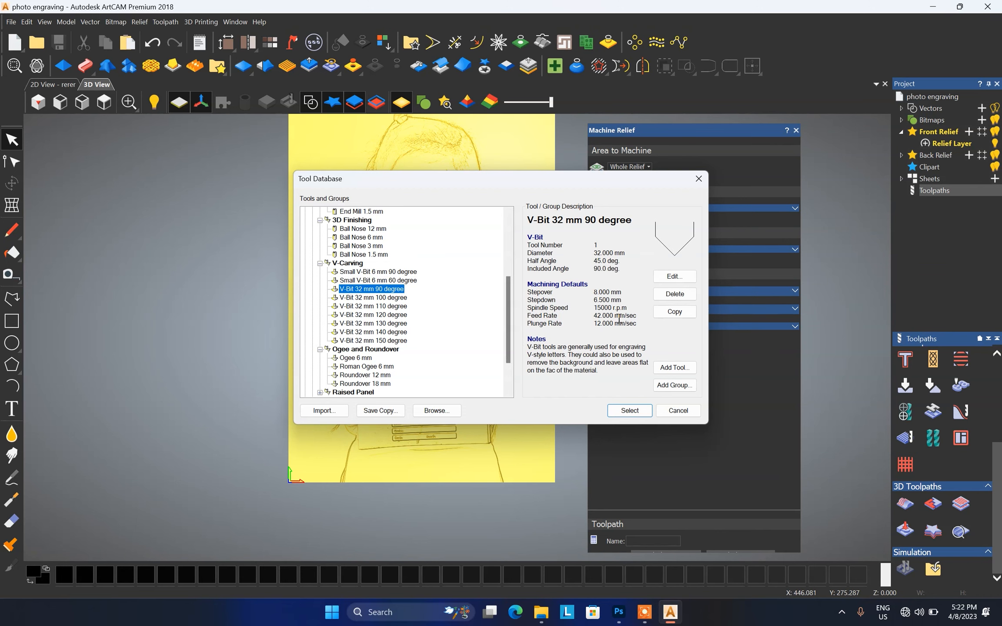
{"action": "left_click", "coordinate": [678, 312]}
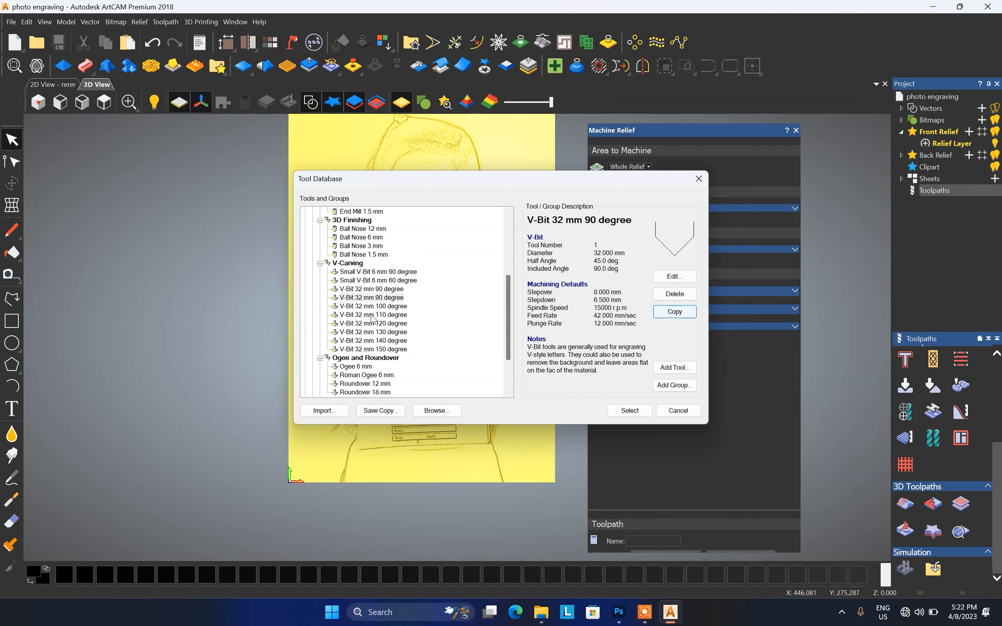
Step: Change the description of the copied V-bit to "V-Bit 19 mm 90degree"
{"action": "left_click", "coordinate": [363, 299]}
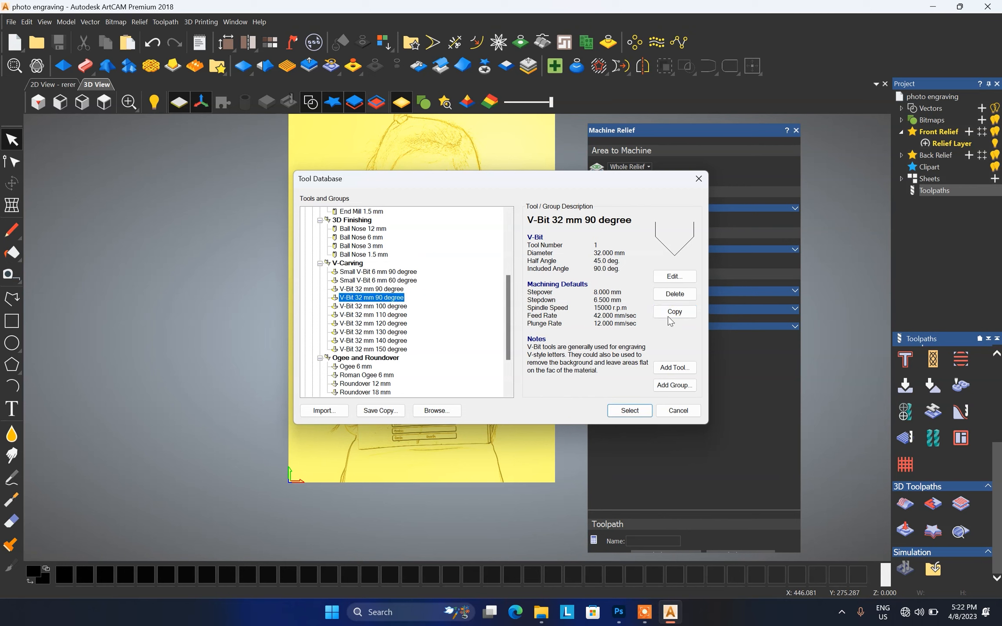
{"action": "left_click", "coordinate": [673, 276]}
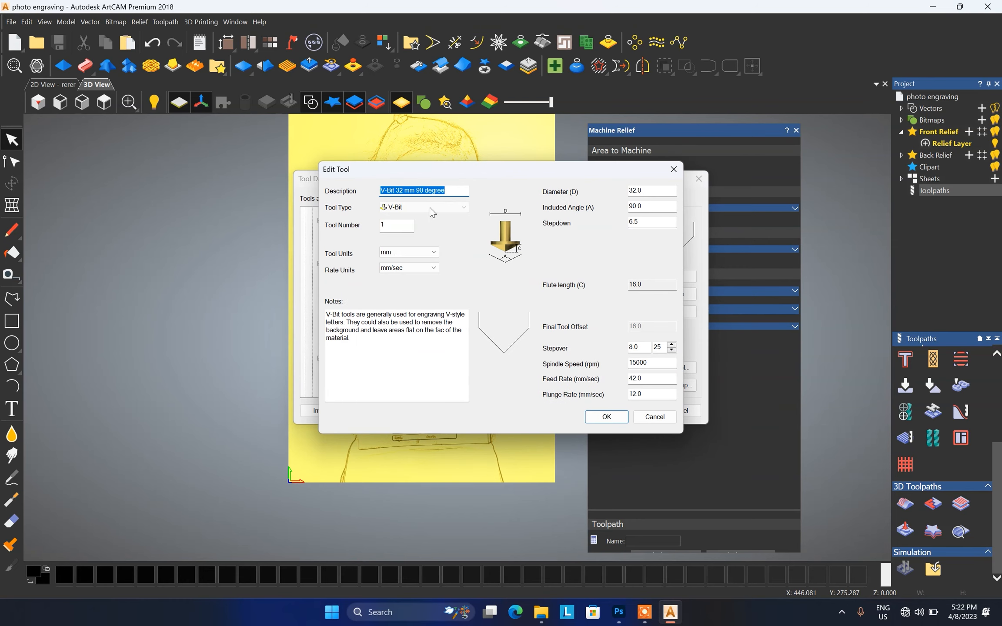
{"action": "left_click", "coordinate": [422, 192]}
{"action": "key", "text": "BackSpace"}
{"action": "type", "text": "10"}
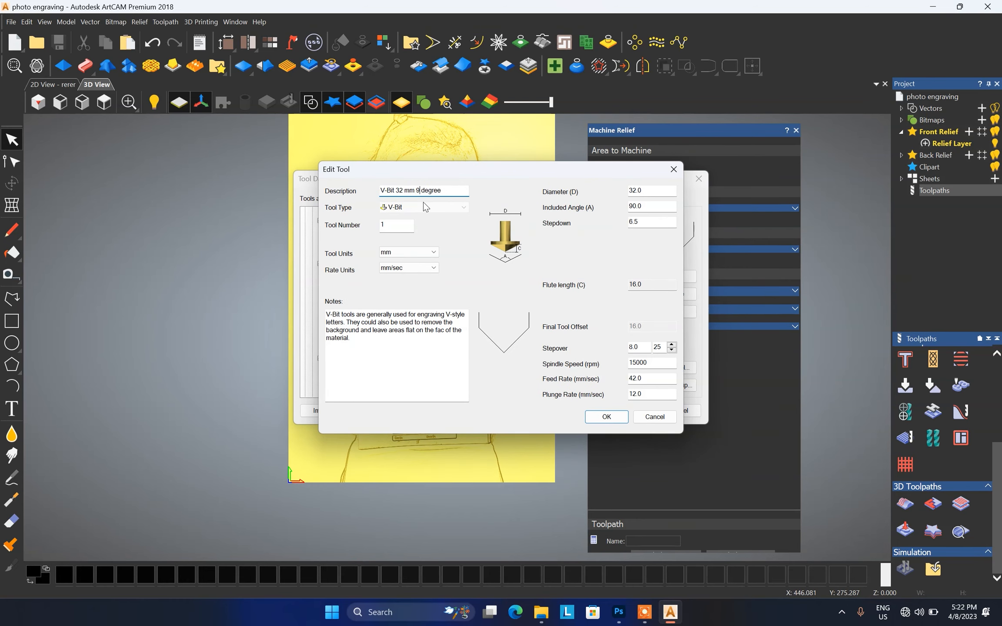
{"action": "left_click_drag", "start_coordinate": [425, 192], "coordinate": [421, 196]}
{"action": "key", "text": "BackSpace"}
{"action": "type", "text": "90"}
{"action": "left_click_drag", "start_coordinate": [403, 192], "coordinate": [400, 192]}
Step: Set the copied V-bit's diameter to 19 mm and choose it as the finishing tool
{"action": "double_click", "coordinate": [647, 190]}
{"action": "type", "text": "19"}
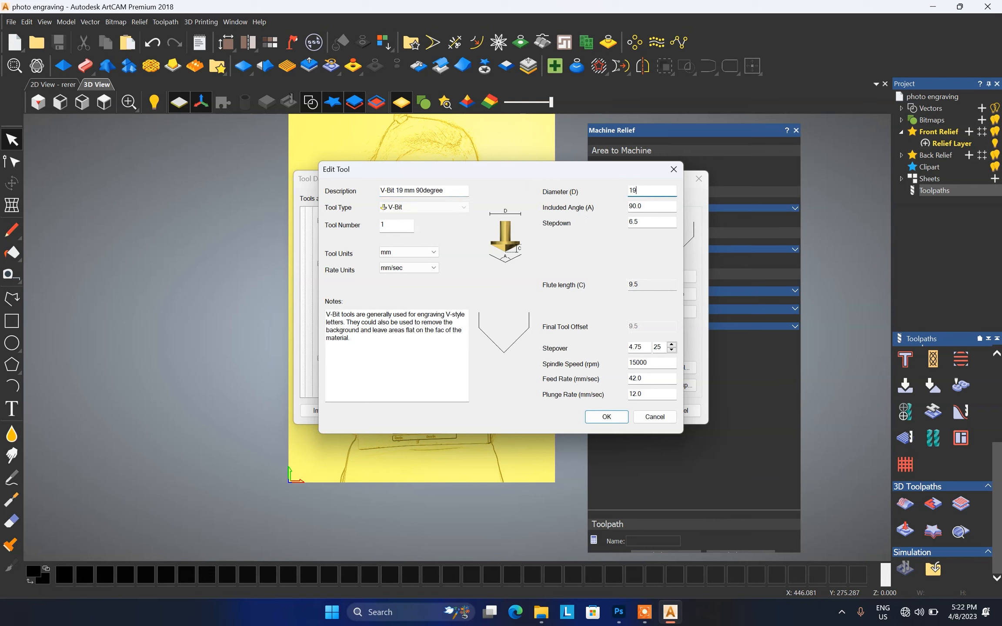
{"action": "left_click", "coordinate": [652, 207]}
{"action": "left_click", "coordinate": [602, 416]}
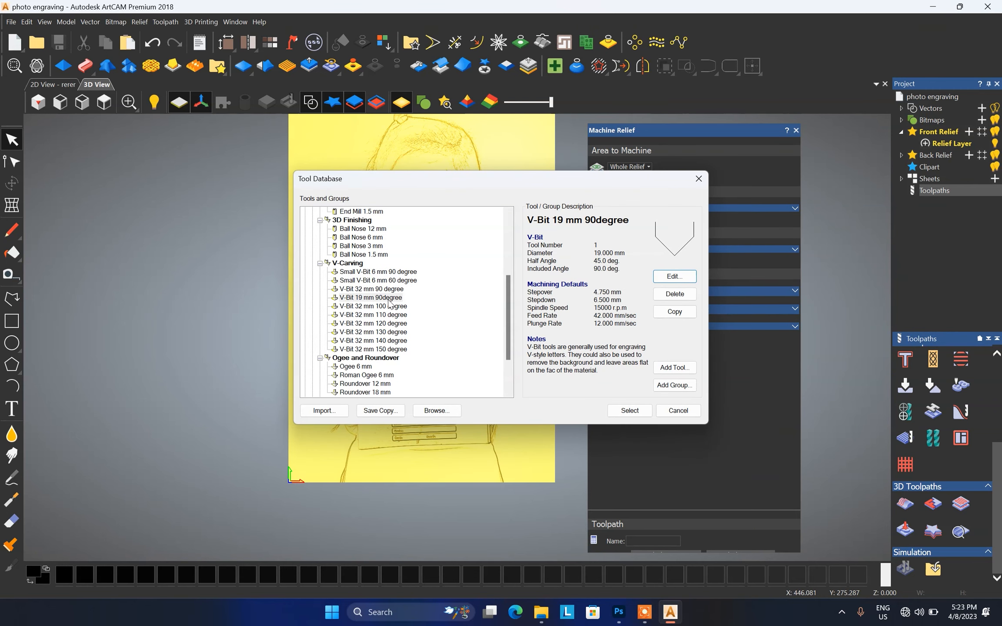
{"action": "left_click", "coordinate": [377, 298]}
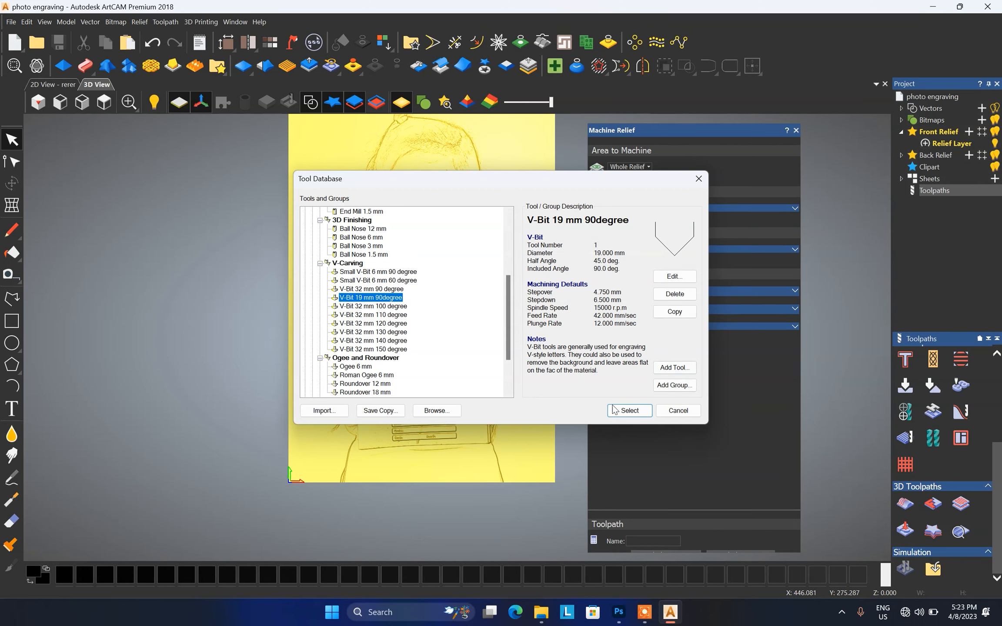
{"action": "left_click", "coordinate": [629, 410]}
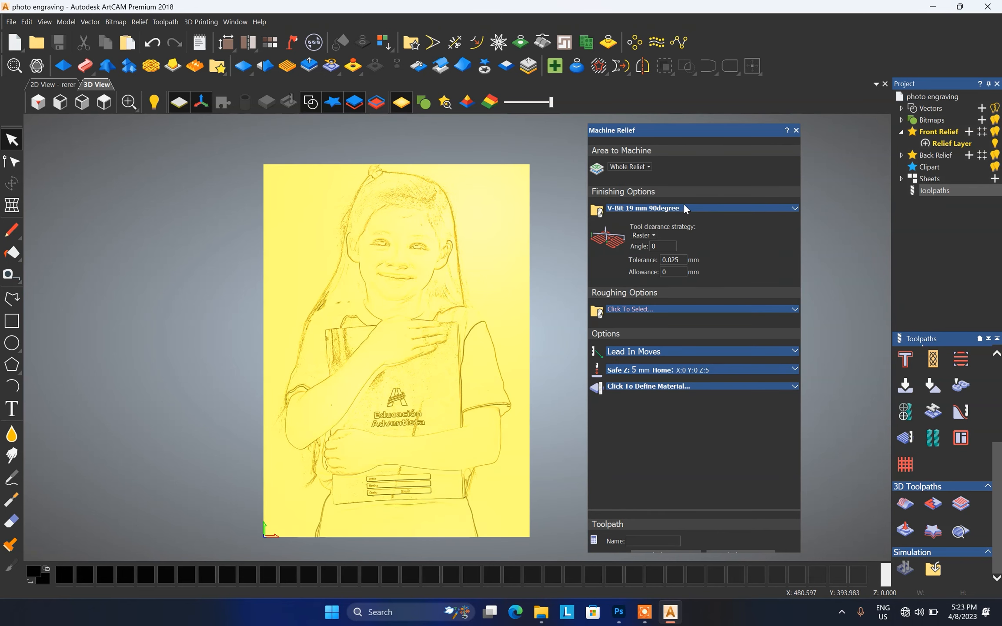
Step: Set the finishing tool's feed rate and plunge rate to 100 mm/sec and its spindle speed to 9000 r.p.m
{"action": "left_click", "coordinate": [683, 206]}
{"action": "double_click", "coordinate": [664, 274]}
{"action": "type", "text": "100"}
{"action": "key", "text": "Tab"}
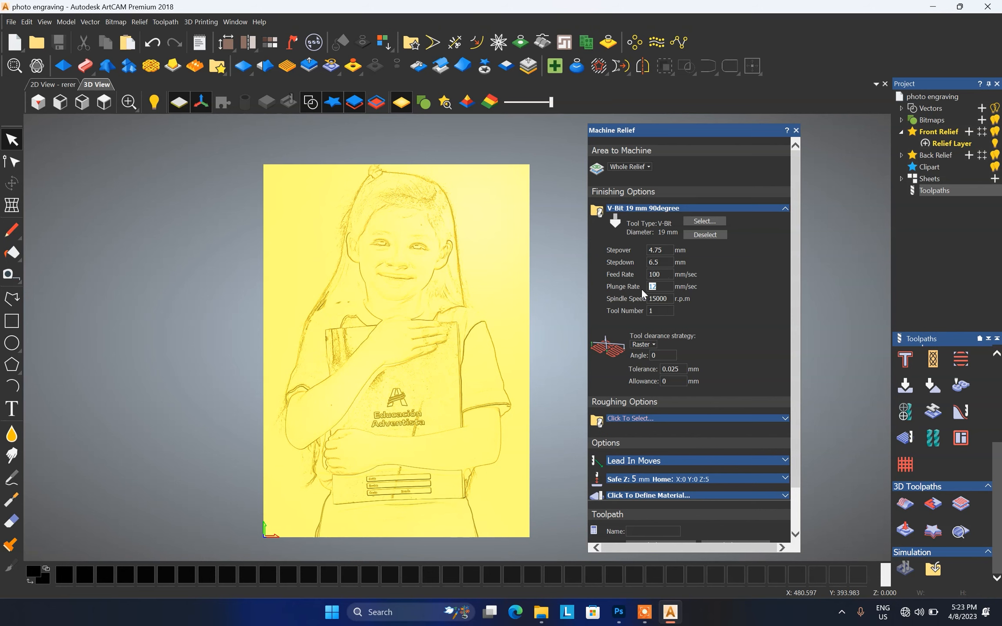
{"action": "type", "text": "100"}
{"action": "key", "text": "Tab"}
{"action": "type", "text": "9000"}
{"action": "left_click", "coordinate": [661, 309]}
{"action": "scroll", "coordinate": [640, 304], "scroll_direction": "down", "scroll_amount": 1}
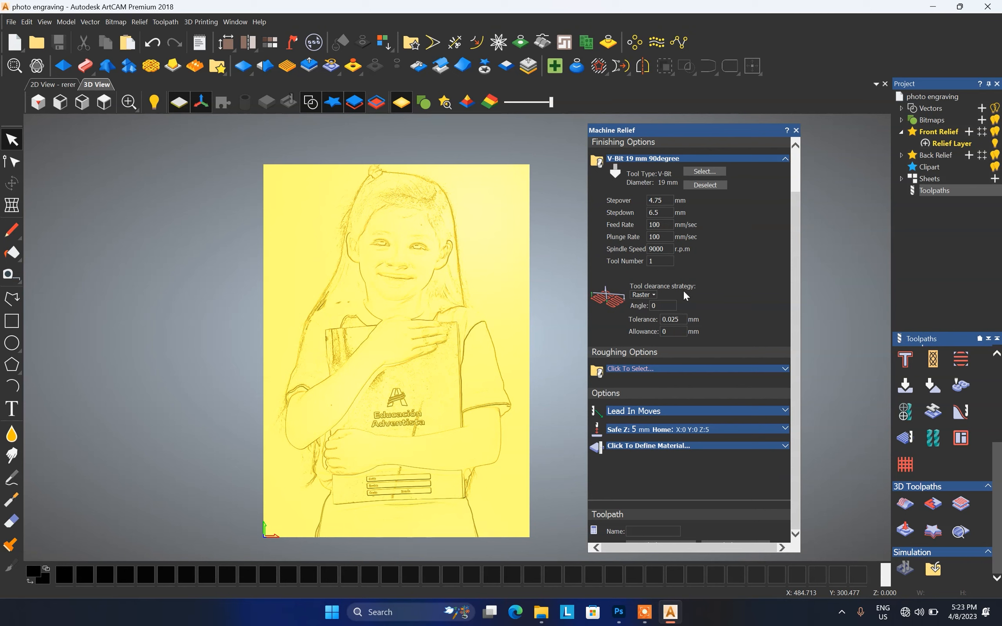
Step: Set the raster angle to 45 and define the material with a thickness of 2 mm
{"action": "left_click", "coordinate": [662, 305]}
{"action": "type", "text": "45"}
{"action": "left_click", "coordinate": [702, 445]}
{"action": "left_click", "coordinate": [744, 428]}
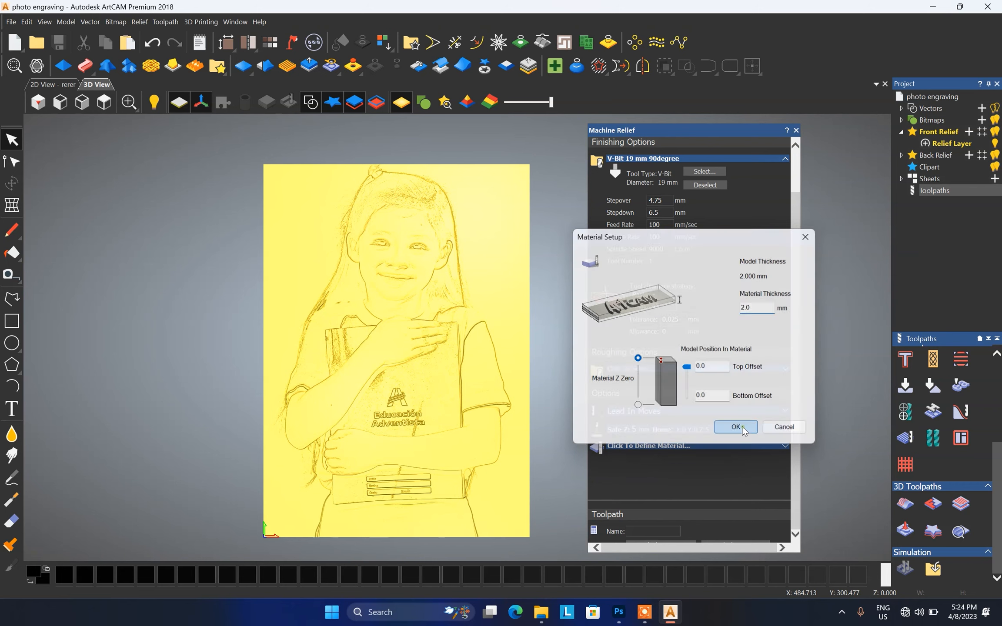
Step: Calculate the Machine Relief toolpath
{"action": "scroll", "coordinate": [542, 356], "scroll_direction": "up", "scroll_amount": 3}
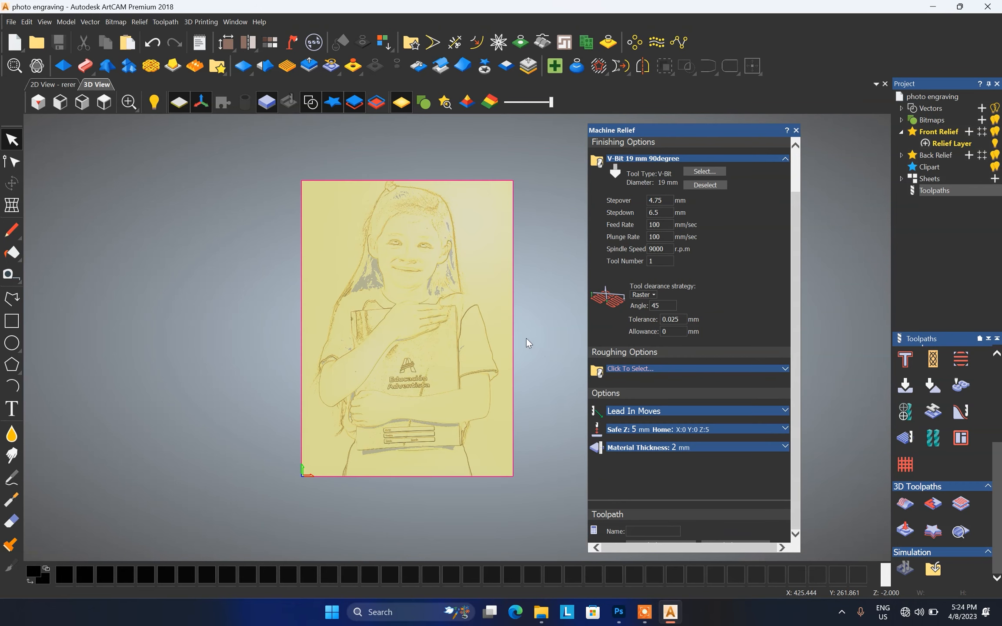
{"action": "left_click", "coordinate": [744, 541]}
{"action": "scroll", "coordinate": [432, 357], "scroll_direction": "up", "scroll_amount": 5}
{"action": "scroll", "coordinate": [406, 359], "scroll_direction": "down", "scroll_amount": 8}
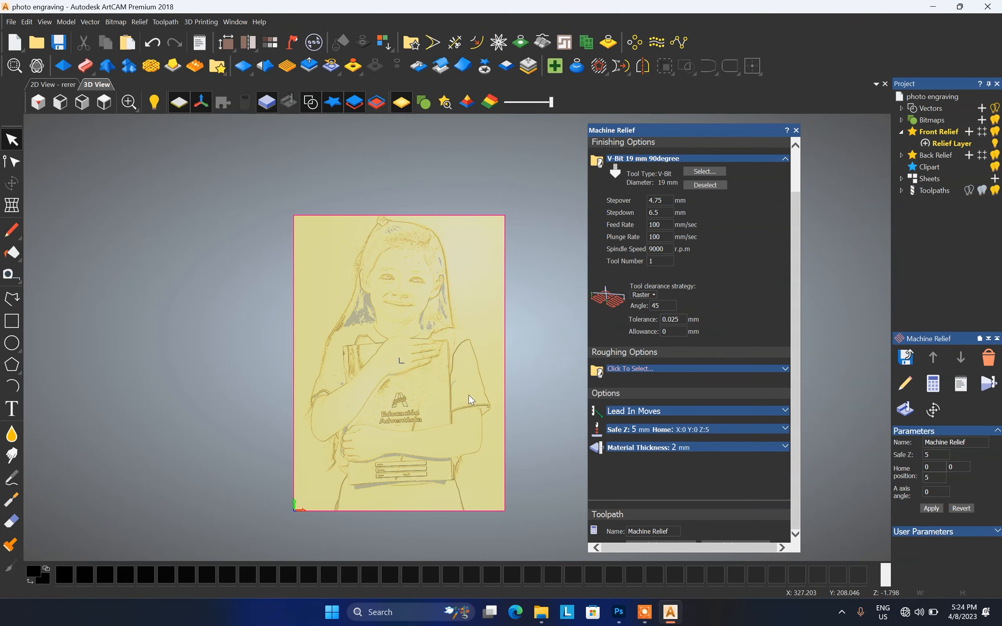
Step: Simulate the Machine Relief toolpath on the whole model at Standard resolution
{"action": "left_click", "coordinate": [901, 190]}
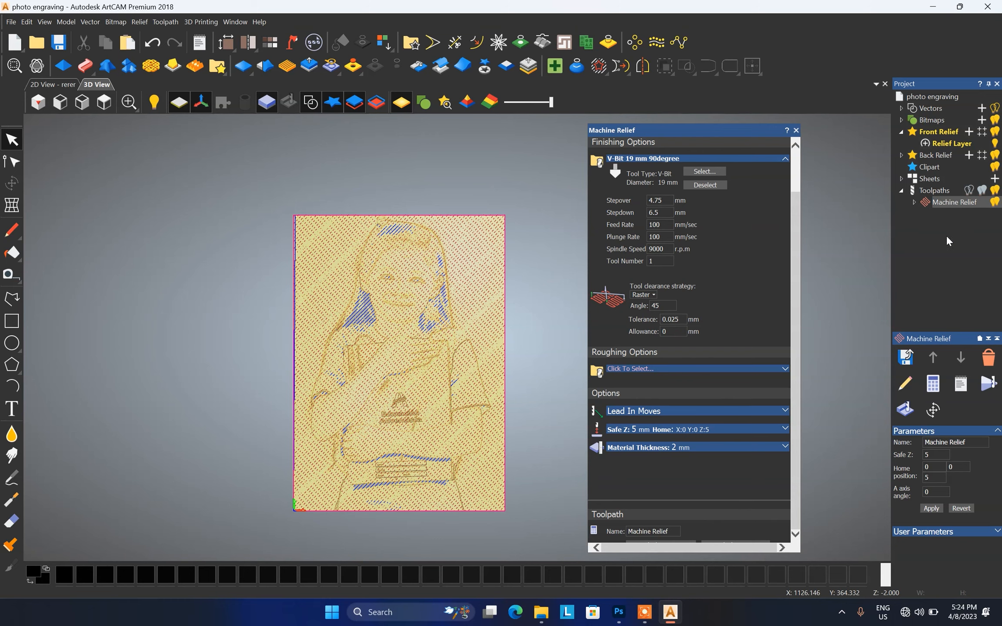
{"action": "left_click", "coordinate": [908, 416]}
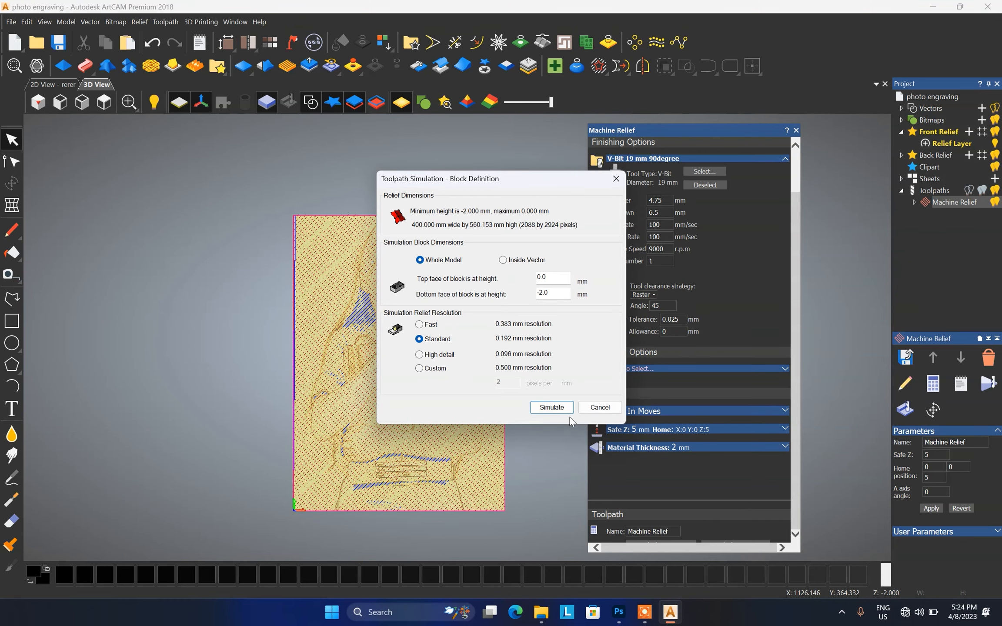
{"action": "left_click", "coordinate": [566, 407]}
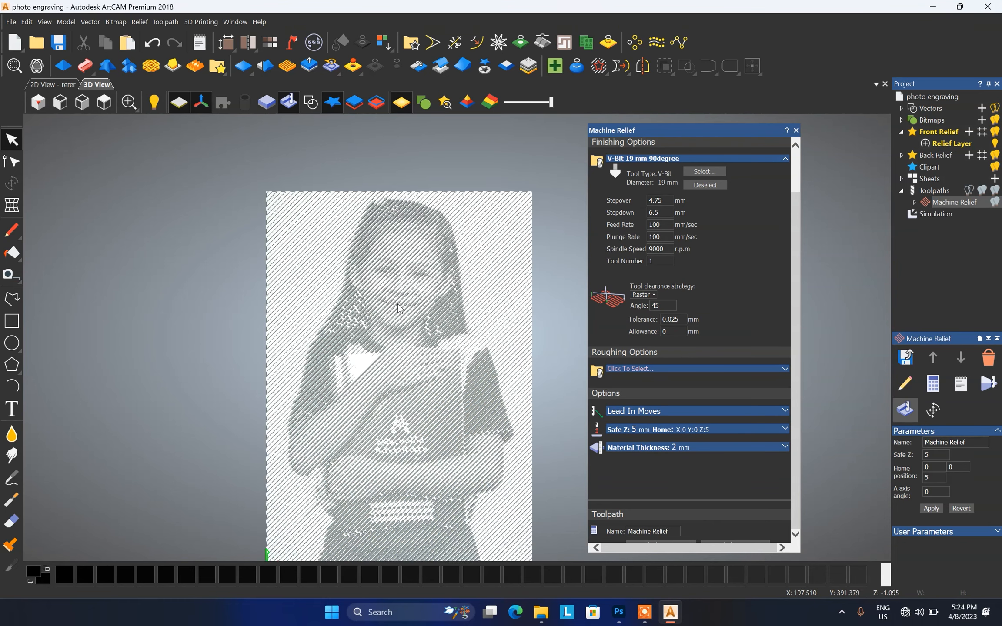
Step: Set the V-bit's stepover to 2 mm and recalculate the Machine Relief toolpath
{"action": "scroll", "coordinate": [425, 277], "scroll_direction": "up", "scroll_amount": 2}
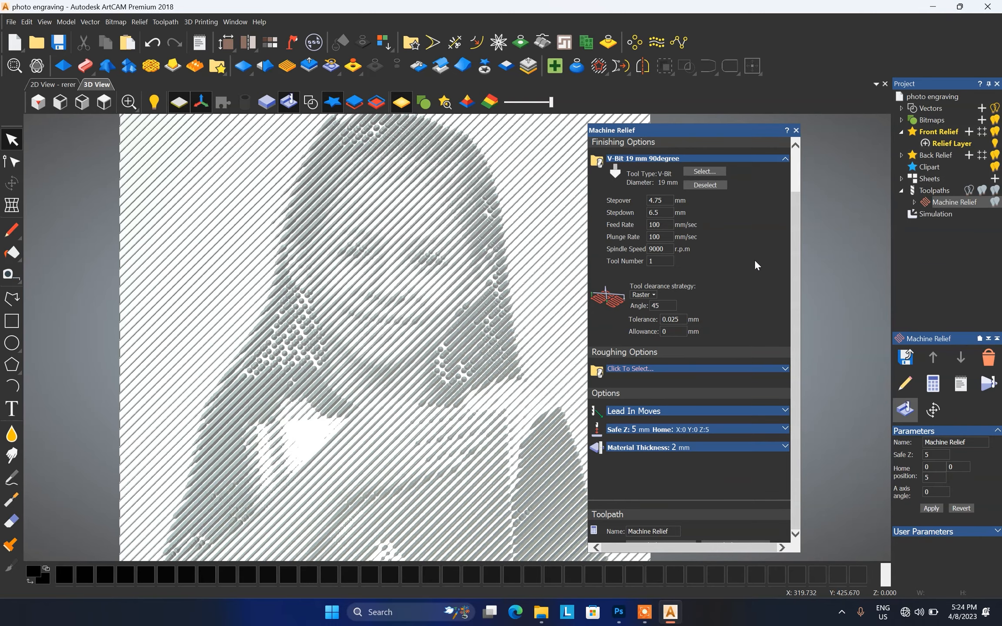
{"action": "scroll", "coordinate": [731, 270], "scroll_direction": "up", "scroll_amount": 2}
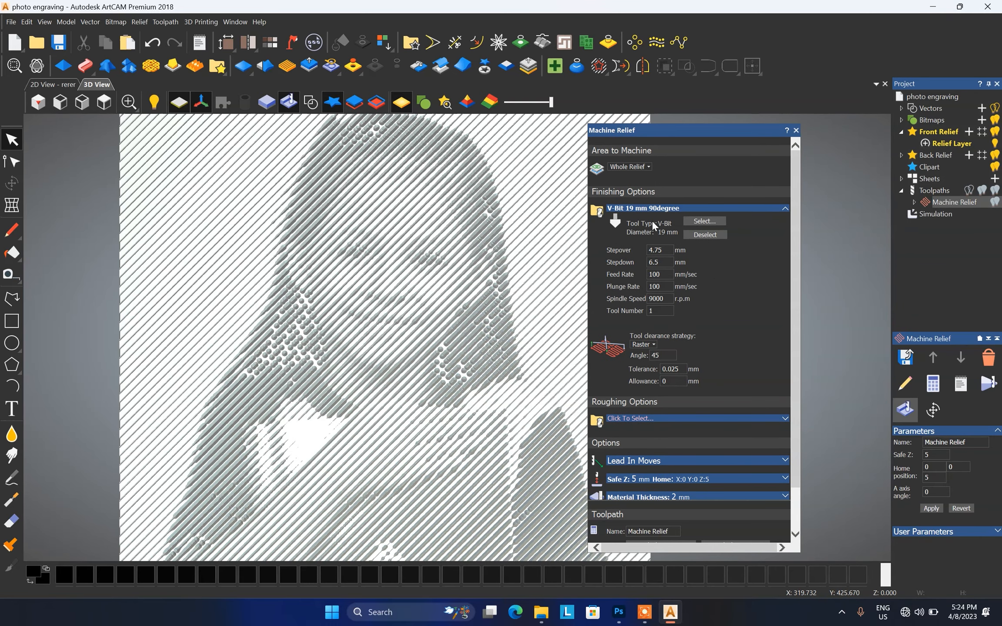
{"action": "scroll", "coordinate": [496, 274], "scroll_direction": "down", "scroll_amount": 3}
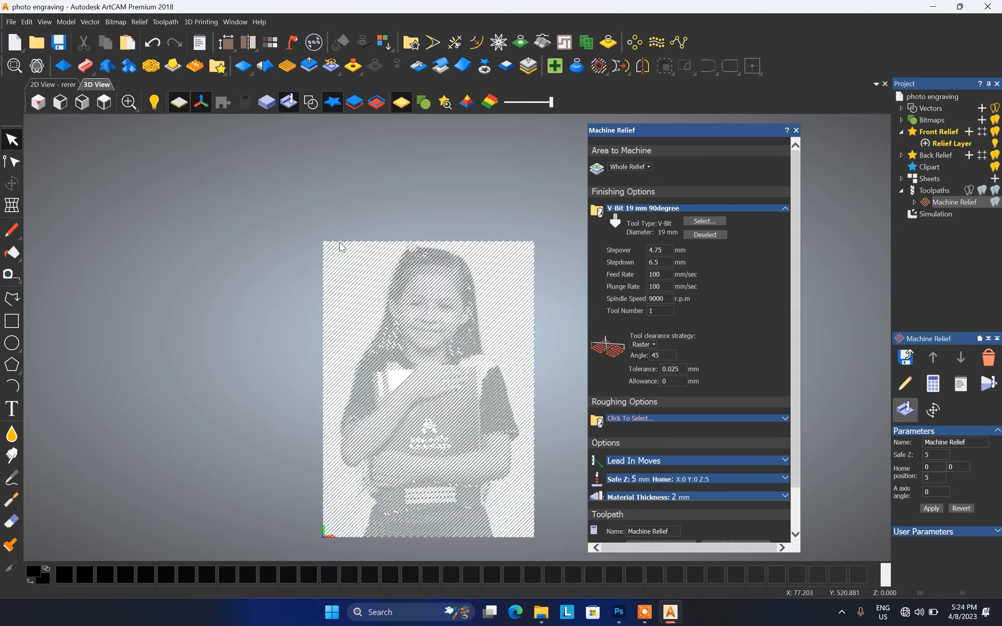
{"action": "scroll", "coordinate": [471, 416], "scroll_direction": "up", "scroll_amount": 2}
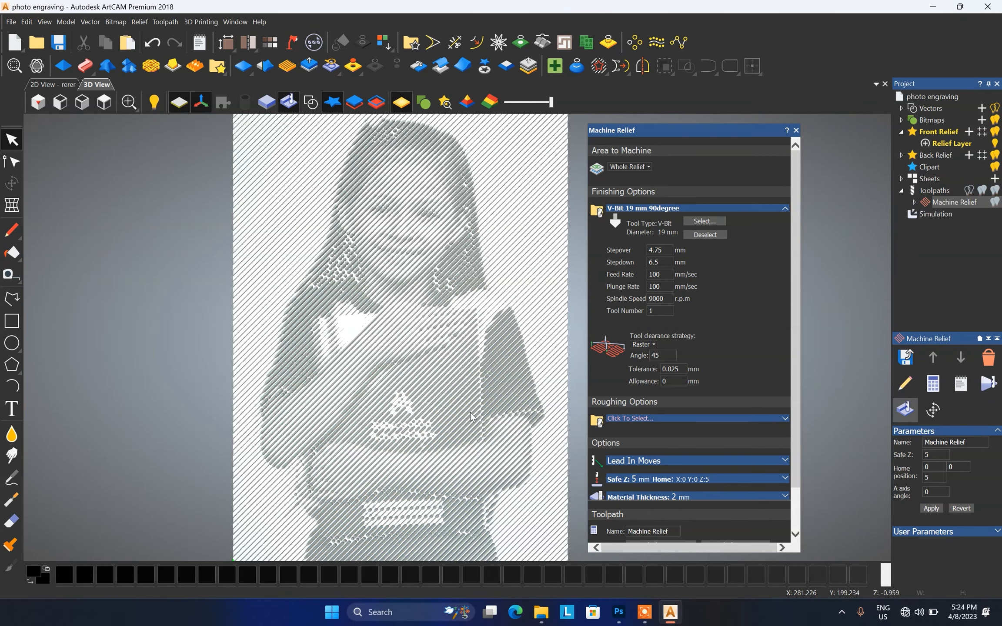
{"action": "left_click", "coordinate": [932, 215]}
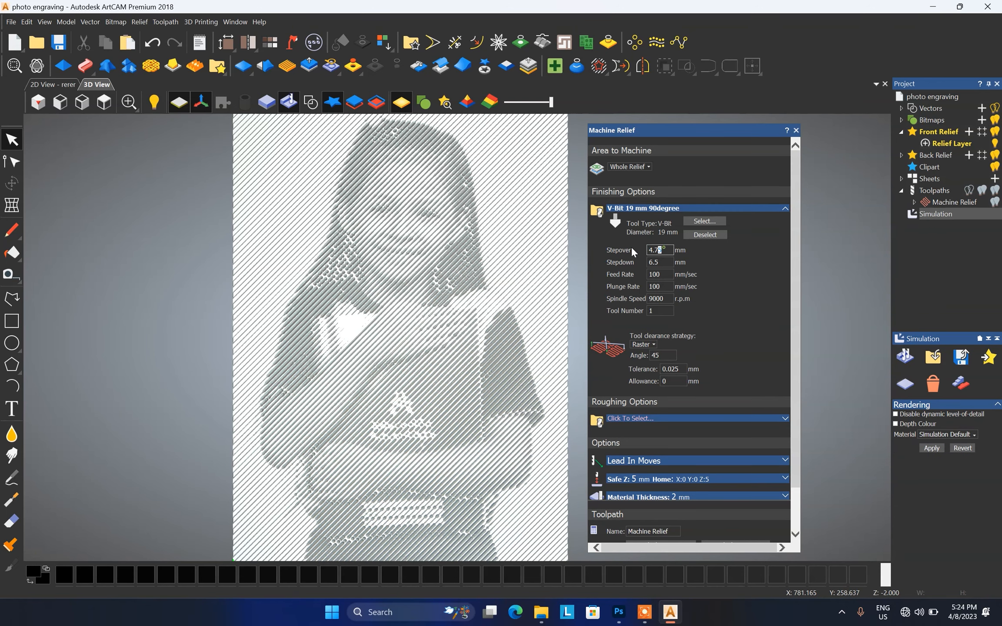
{"action": "type", "text": "2"}
{"action": "scroll", "coordinate": [717, 310], "scroll_direction": "down", "scroll_amount": 1}
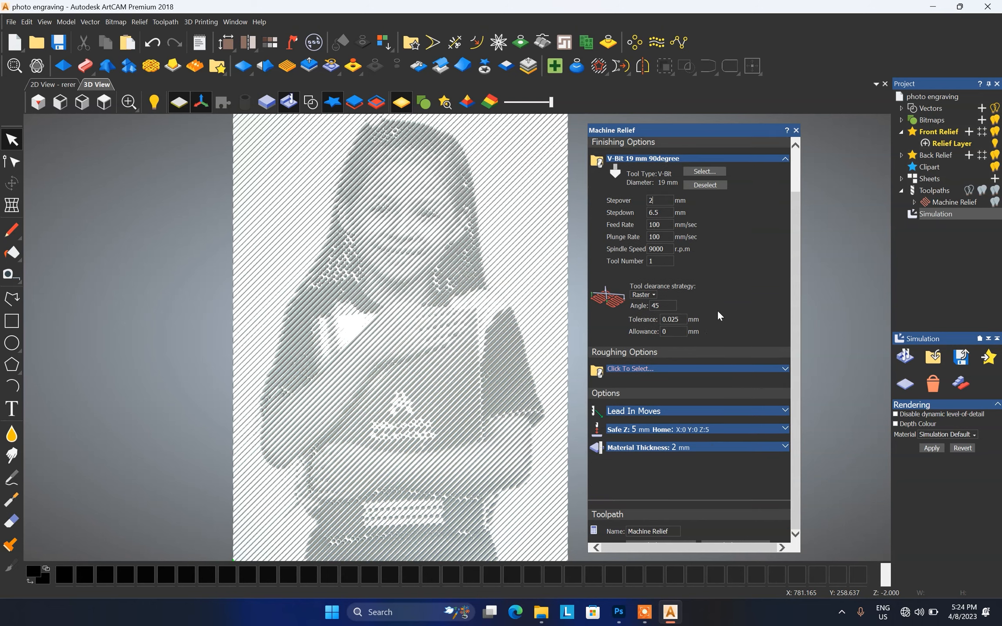
{"action": "left_click", "coordinate": [745, 541]}
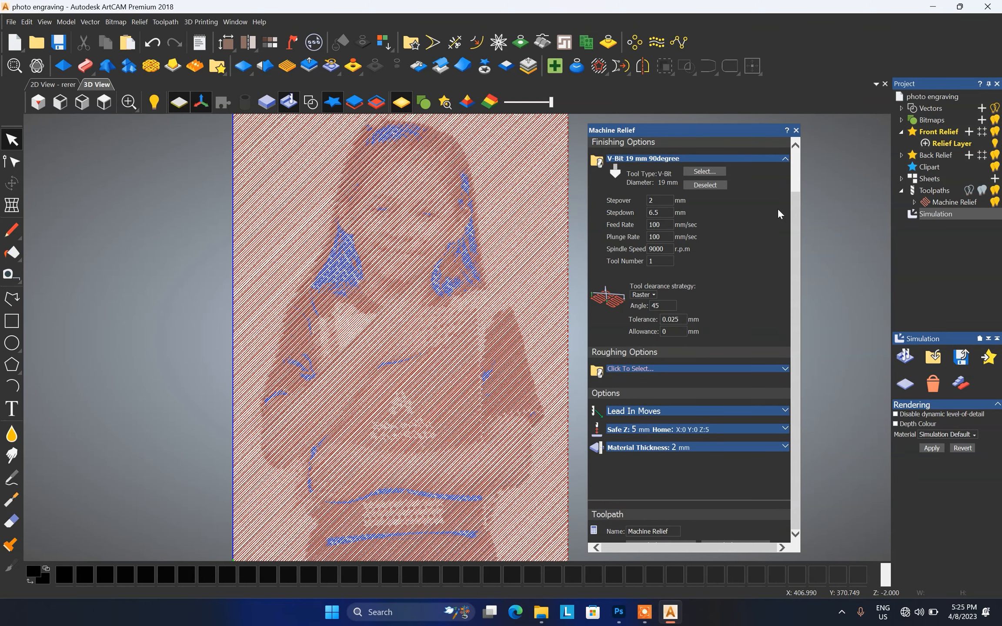
Step: Reset the previous simulation, simulate the toolpath with the 2 mm stepover and inspect the engraved portrait
{"action": "left_click", "coordinate": [907, 386]}
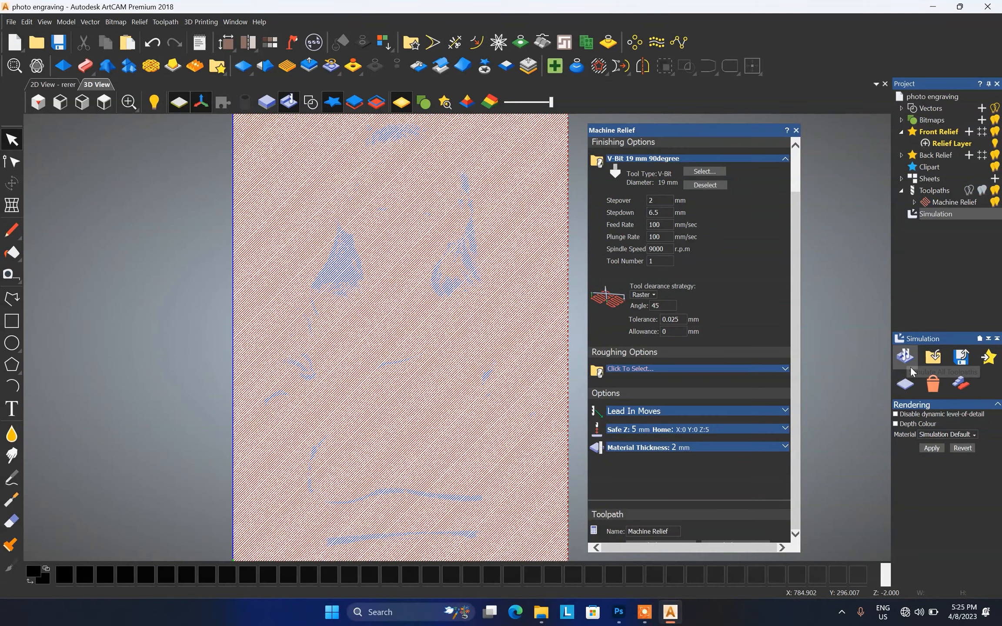
{"action": "left_click", "coordinate": [905, 358]}
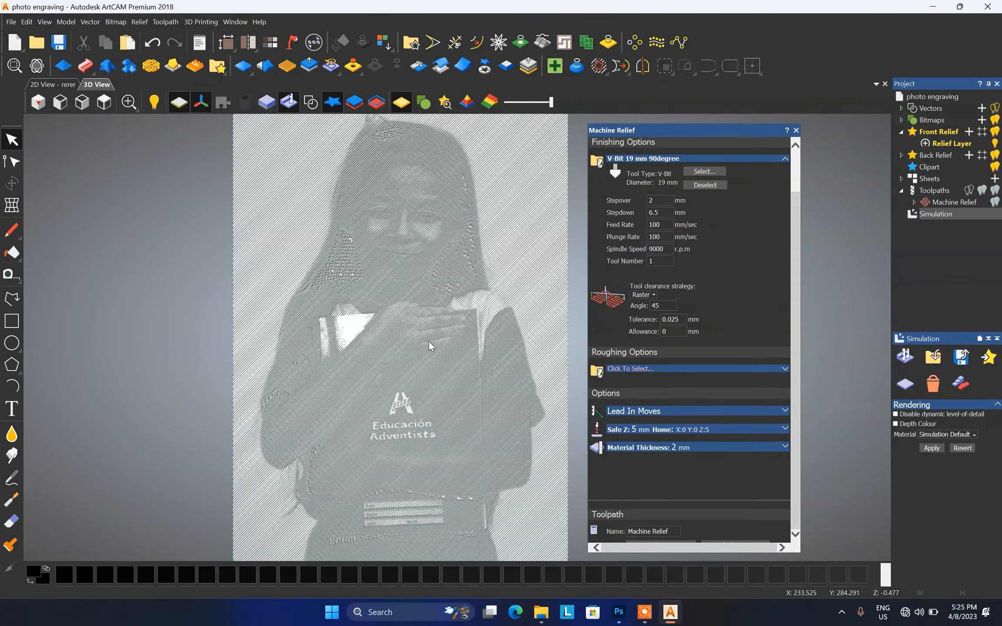
{"action": "scroll", "coordinate": [428, 341], "scroll_direction": "up", "scroll_amount": 5}
{"action": "scroll", "coordinate": [408, 303], "scroll_direction": "down", "scroll_amount": 5}
{"action": "scroll", "coordinate": [416, 276], "scroll_direction": "up", "scroll_amount": 8}
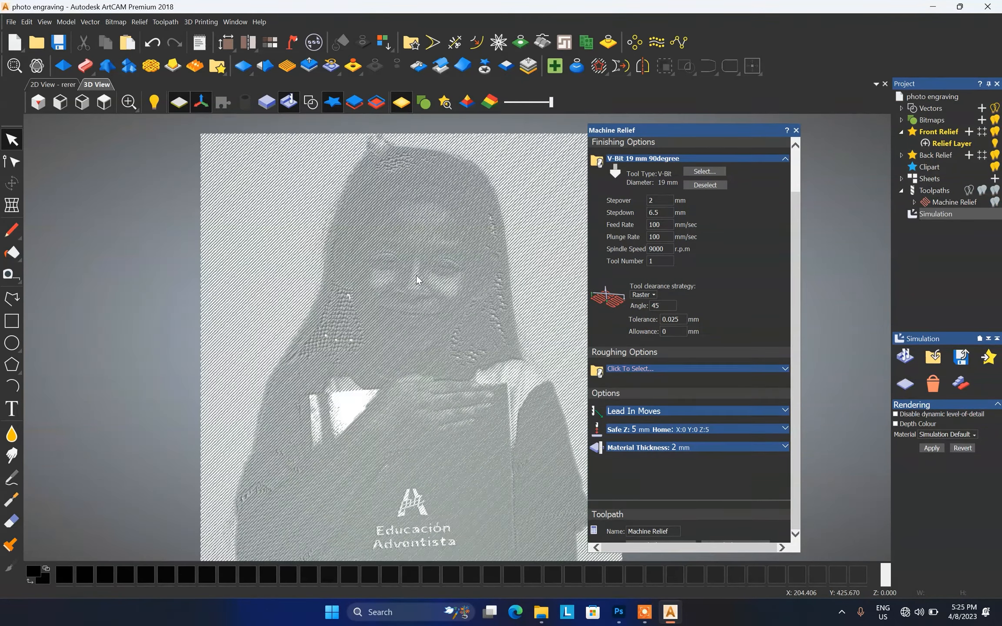
Step: Set the V-bit's stepover to 3.5 mm, then recalculate the Machine Relief toolpath and simulate it afresh
{"action": "scroll", "coordinate": [444, 289], "scroll_direction": "down", "scroll_amount": 8}
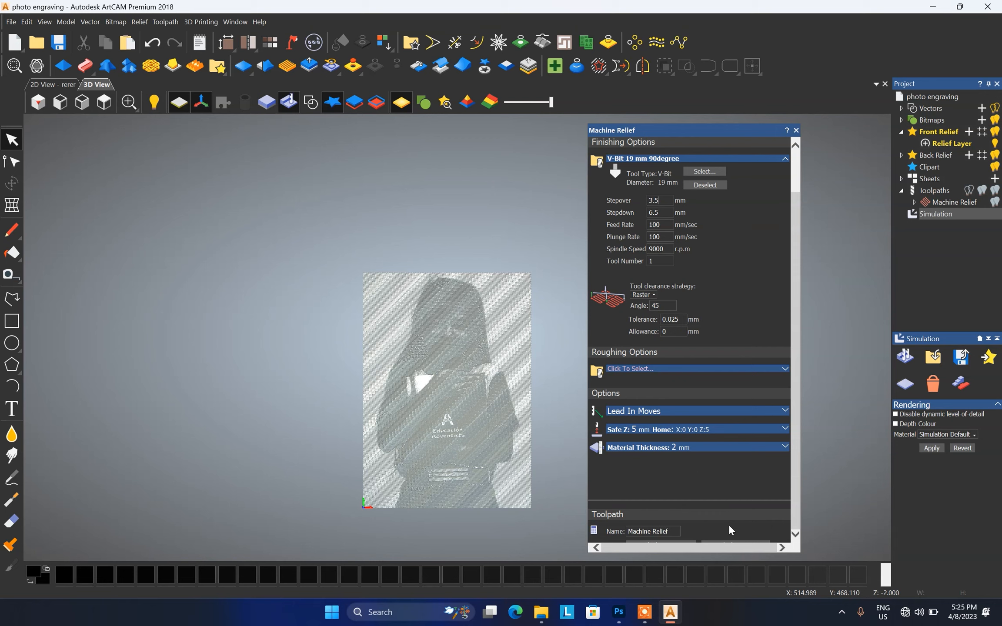
{"action": "left_click", "coordinate": [900, 384]}
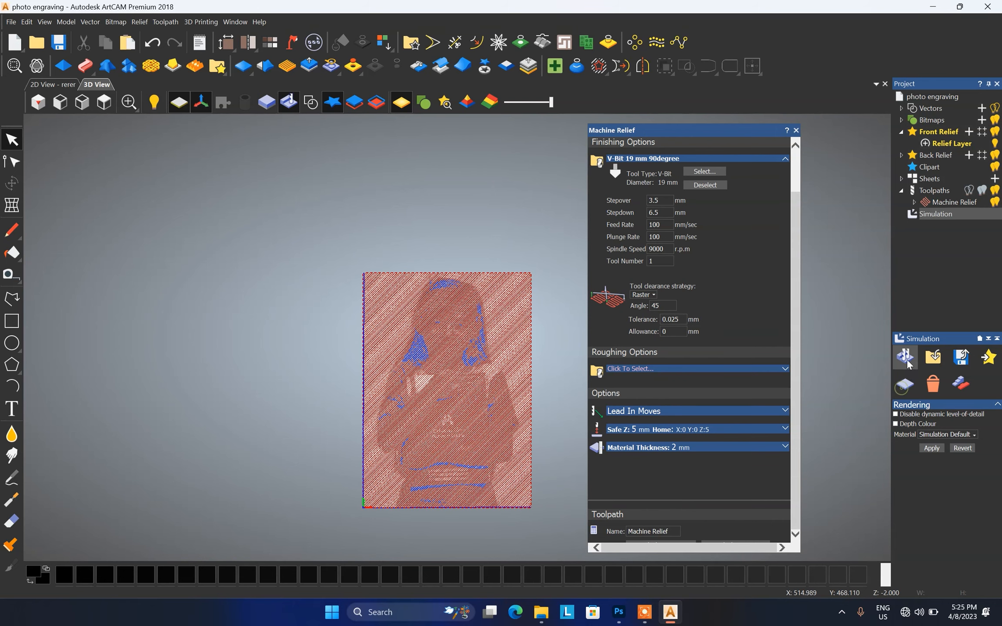
{"action": "left_click", "coordinate": [906, 357]}
Step: Examine the simulated engraving's facial detail and raster lines up close, from a distance and at a tilted angle
{"action": "scroll", "coordinate": [497, 377], "scroll_direction": "up", "scroll_amount": 6}
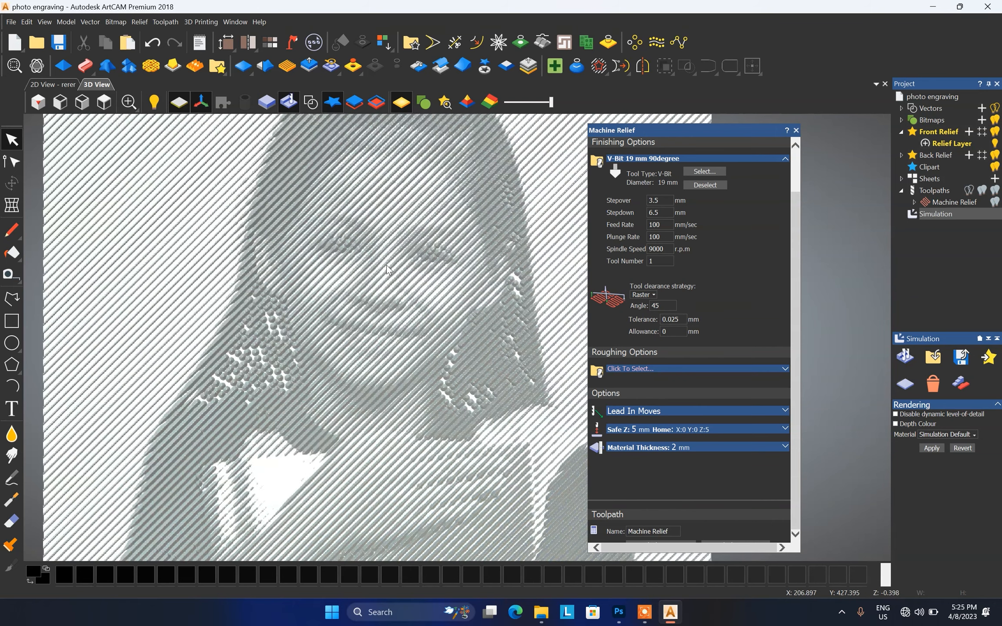
{"action": "scroll", "coordinate": [398, 263], "scroll_direction": "down", "scroll_amount": 5}
{"action": "scroll", "coordinate": [398, 263], "scroll_direction": "down", "scroll_amount": 1}
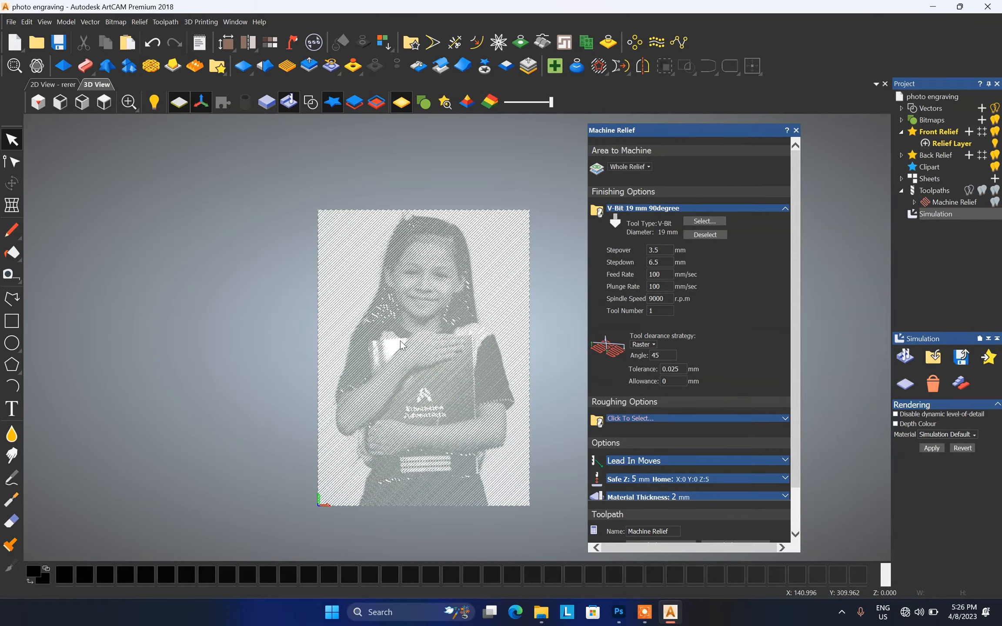
{"action": "scroll", "coordinate": [487, 314], "scroll_direction": "up", "scroll_amount": 1}
{"action": "scroll", "coordinate": [452, 326], "scroll_direction": "down", "scroll_amount": 3}
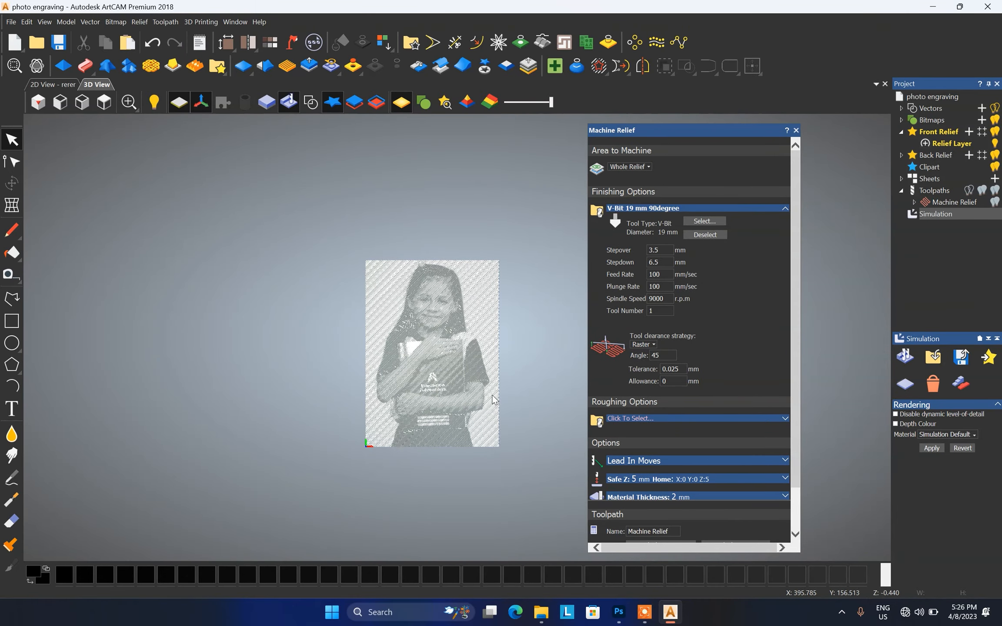
{"action": "scroll", "coordinate": [498, 397], "scroll_direction": "up", "scroll_amount": 3}
{"action": "scroll", "coordinate": [458, 351], "scroll_direction": "down", "scroll_amount": 1}
{"action": "scroll", "coordinate": [457, 347], "scroll_direction": "down", "scroll_amount": 1}
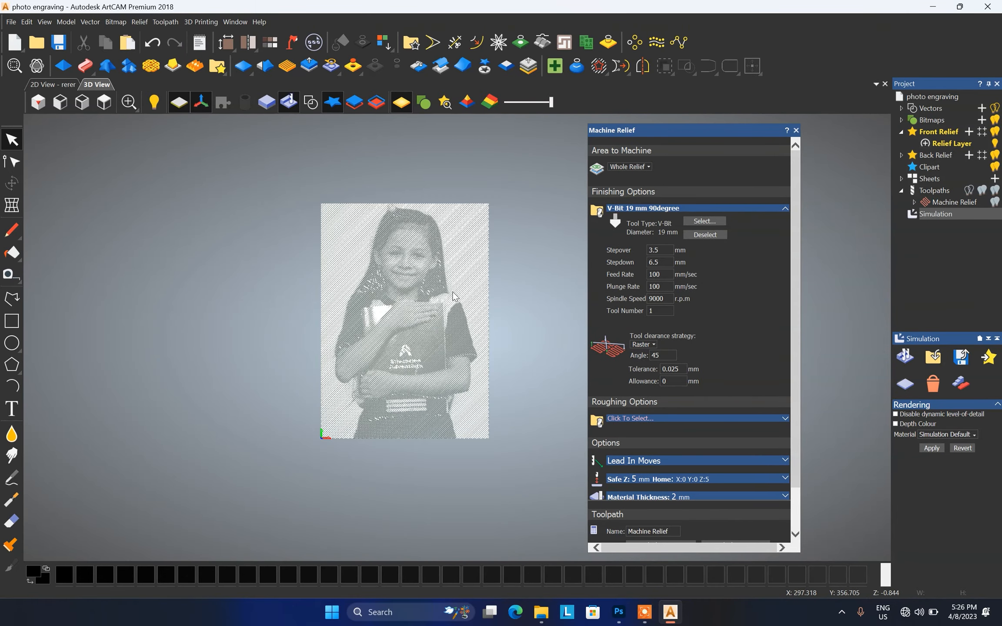
{"action": "left_click_drag", "start_coordinate": [478, 293], "coordinate": [450, 338]}
{"action": "scroll", "coordinate": [451, 338], "scroll_direction": "down", "scroll_amount": 3}
{"action": "scroll", "coordinate": [503, 424], "scroll_direction": "up", "scroll_amount": 3}
{"action": "scroll", "coordinate": [504, 424], "scroll_direction": "up", "scroll_amount": 1}
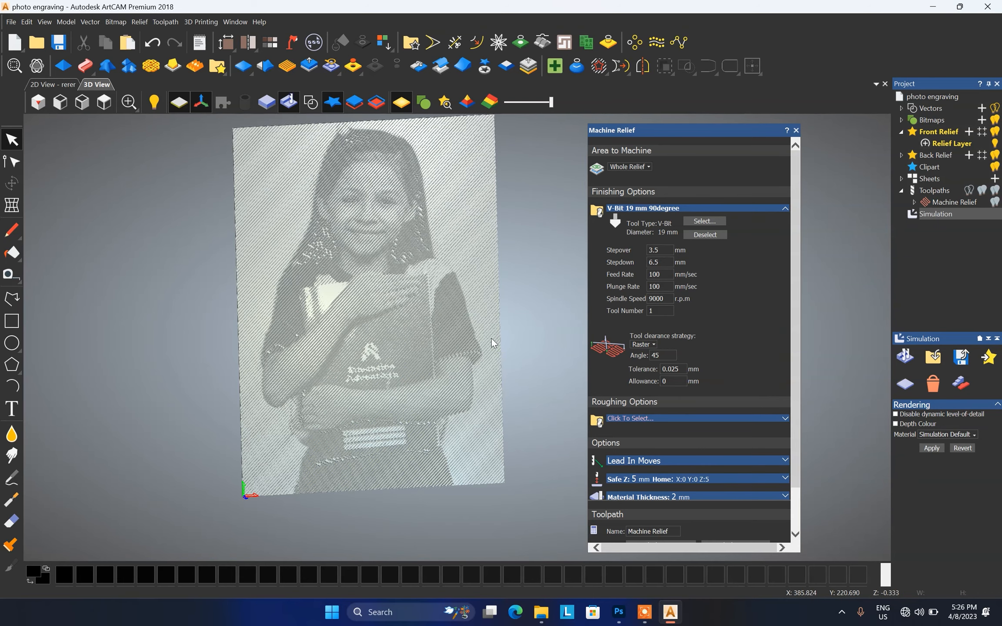
{"action": "scroll", "coordinate": [417, 314], "scroll_direction": "up", "scroll_amount": 5}
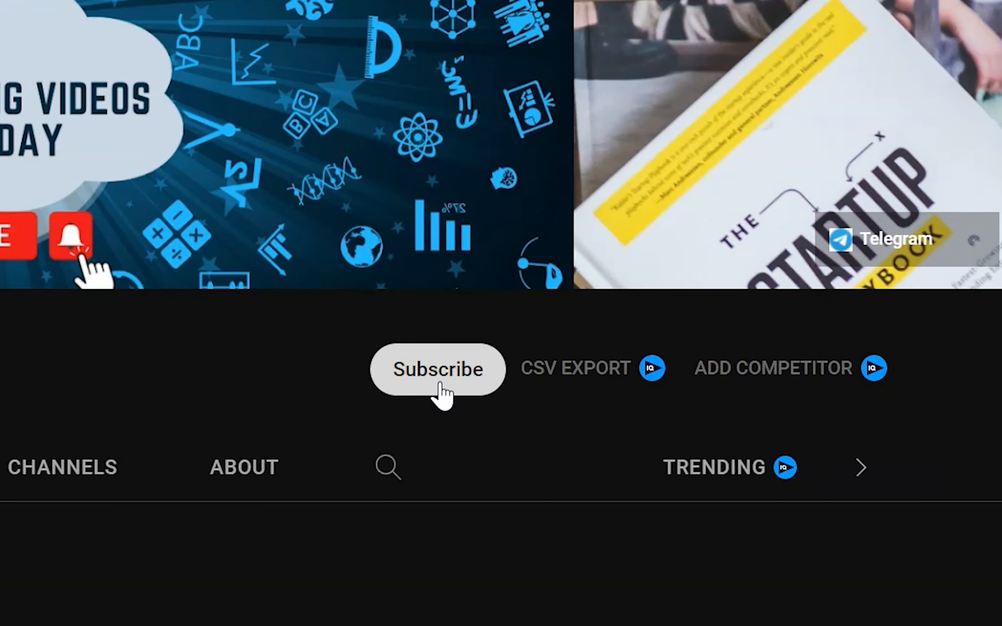
{"action": "left_click", "coordinate": [439, 383]}
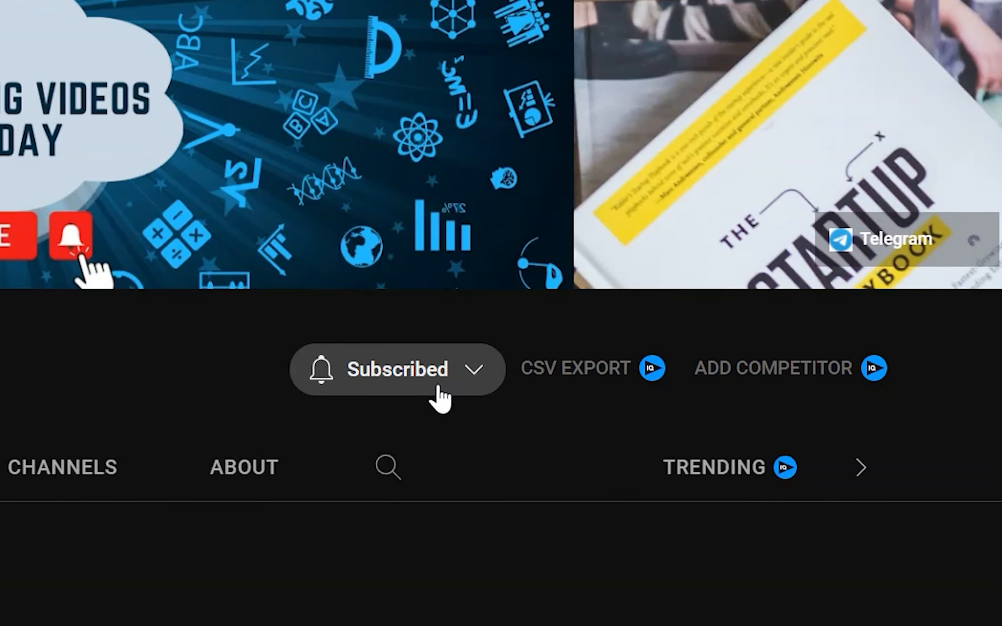
{"action": "left_click", "coordinate": [413, 391]}
{"action": "left_click", "coordinate": [400, 433]}
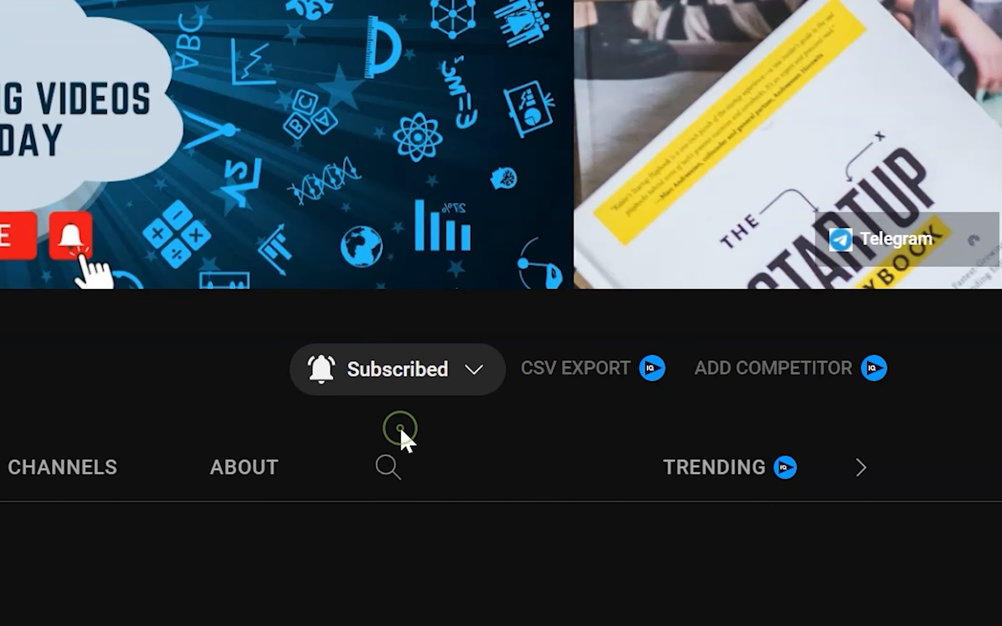